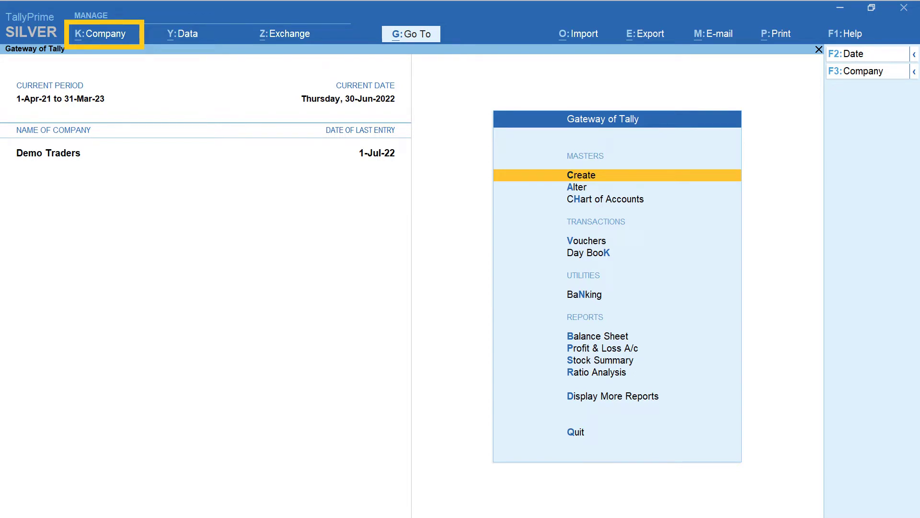
- Open Demo Traders' company features, keeping both Show more features and Show all features set to Yes
key("alt+k")
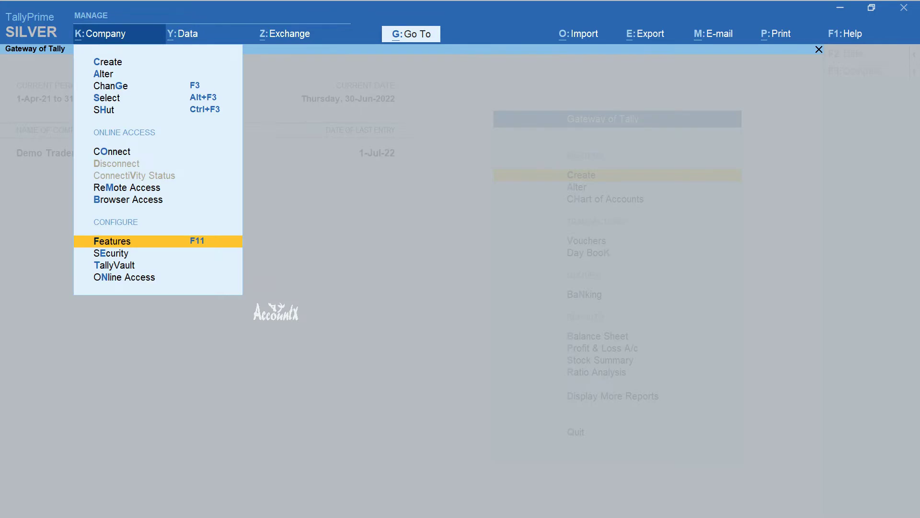
key("Return")
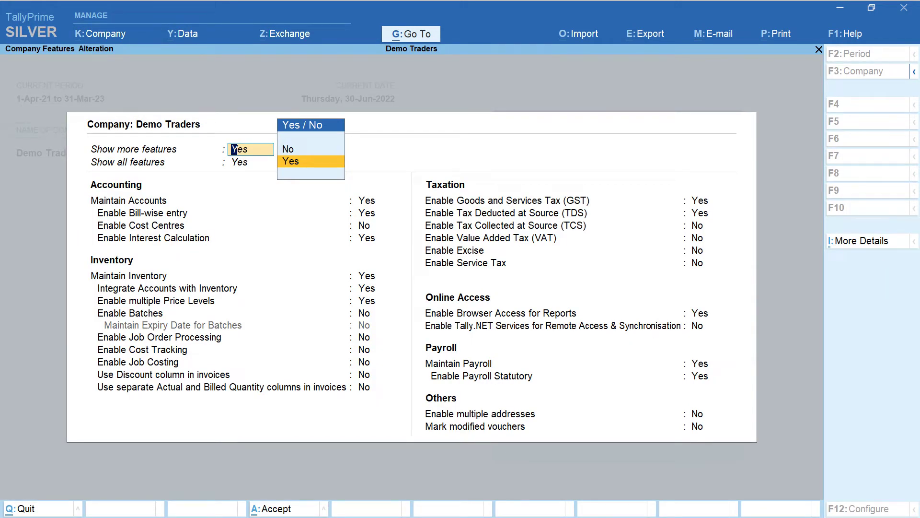
key("Return")
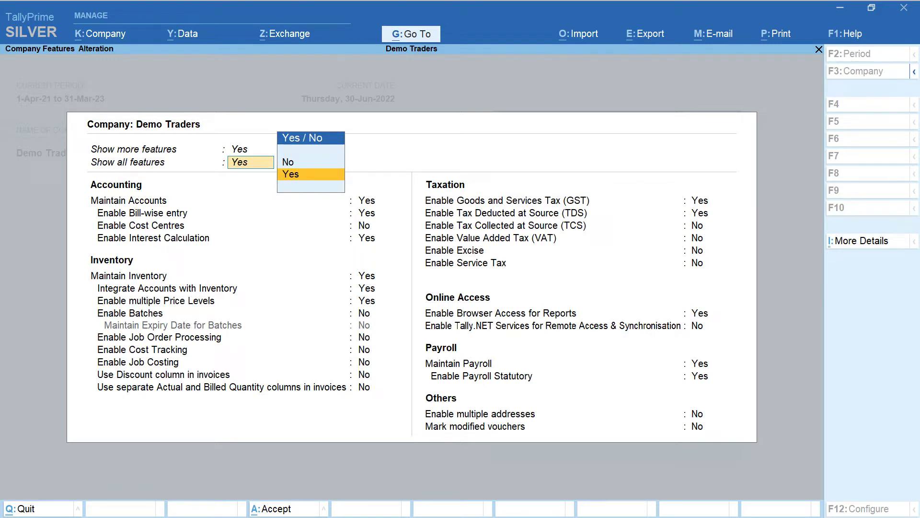
key("Return")
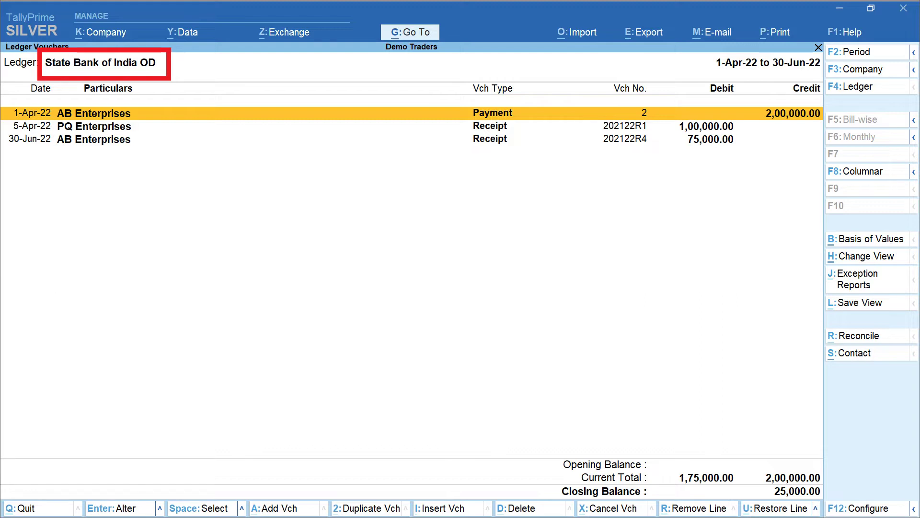
- Open the State Bank of India OD ledger for alteration, keeping it under Bank OD A/c with interest calculation activated
key("Escape")
key("Escape")
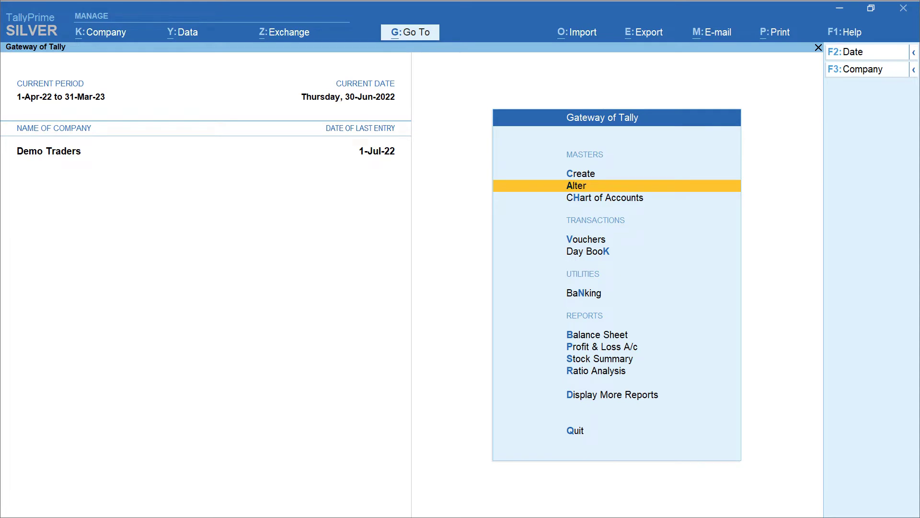
key("Return")
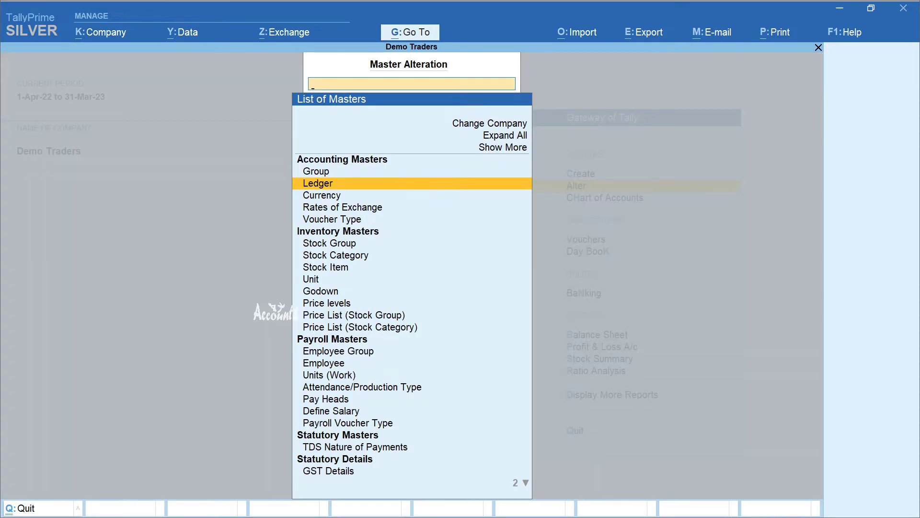
key("Return")
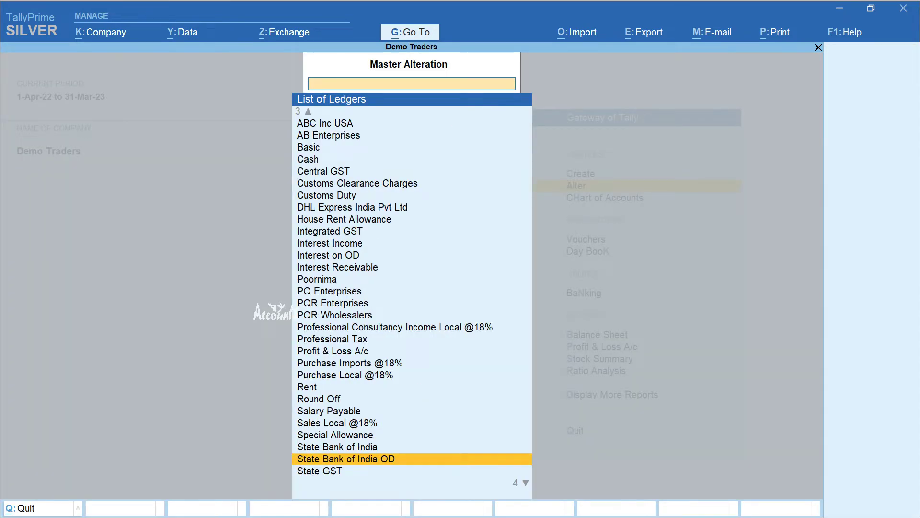
key("Return")
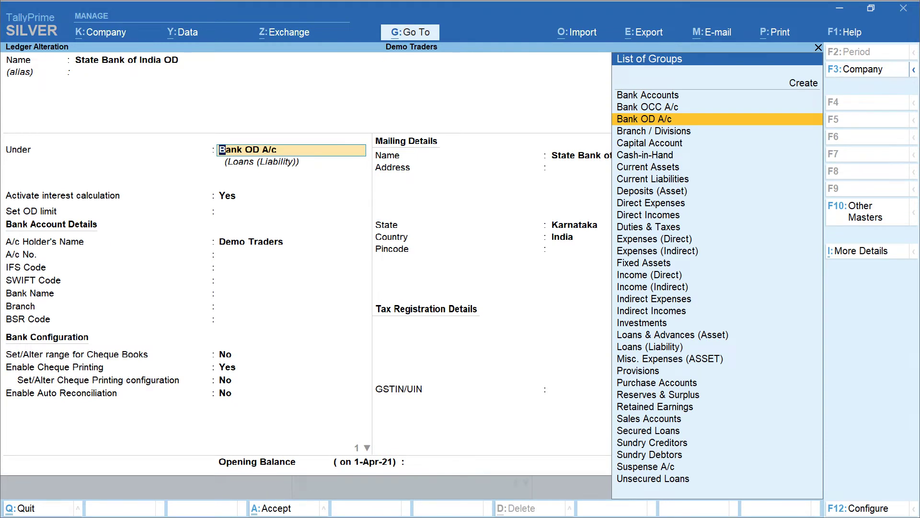
key("Return")
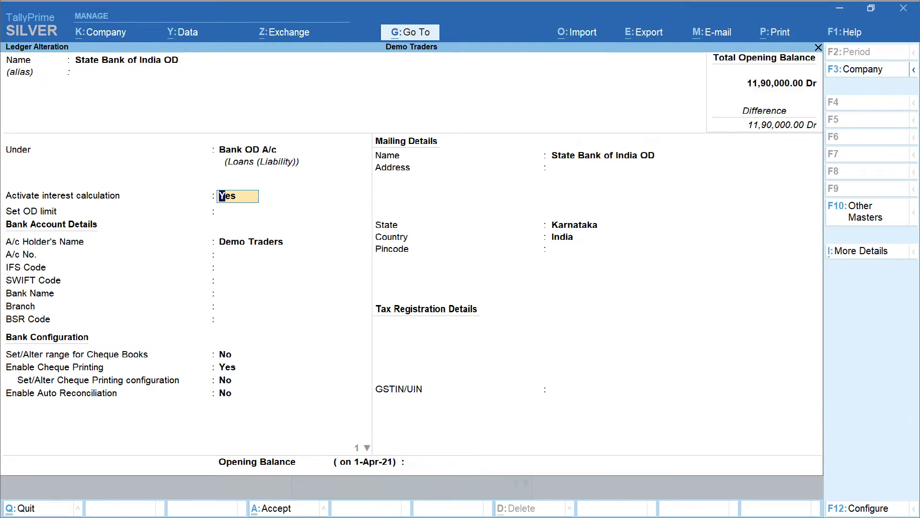
key("Return")
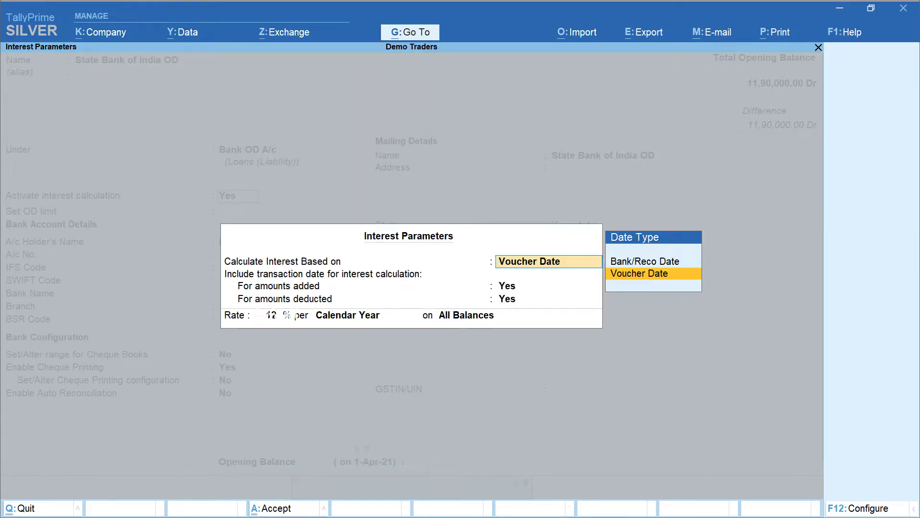
- Base interest on Voucher Date, include the transaction date for added and deducted amounts, and charge 12% per Calendar Year on All Balances
key("Return")
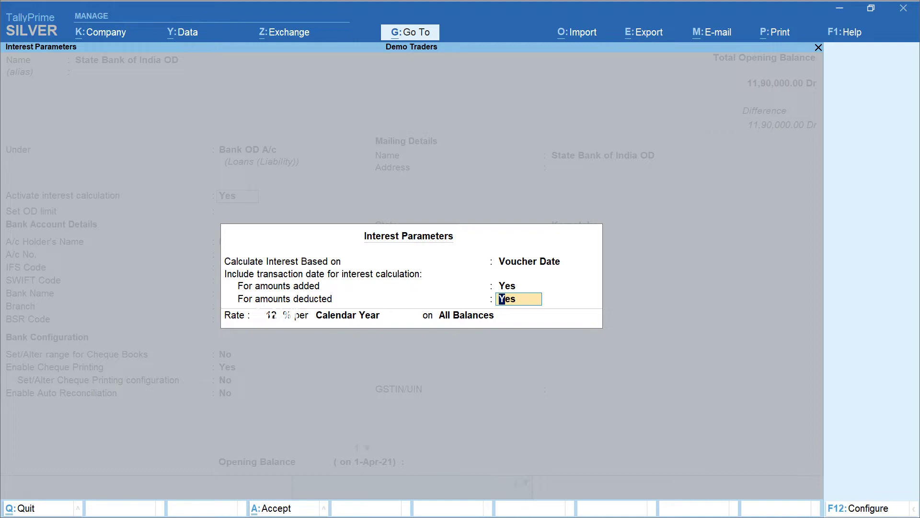
key("Return")
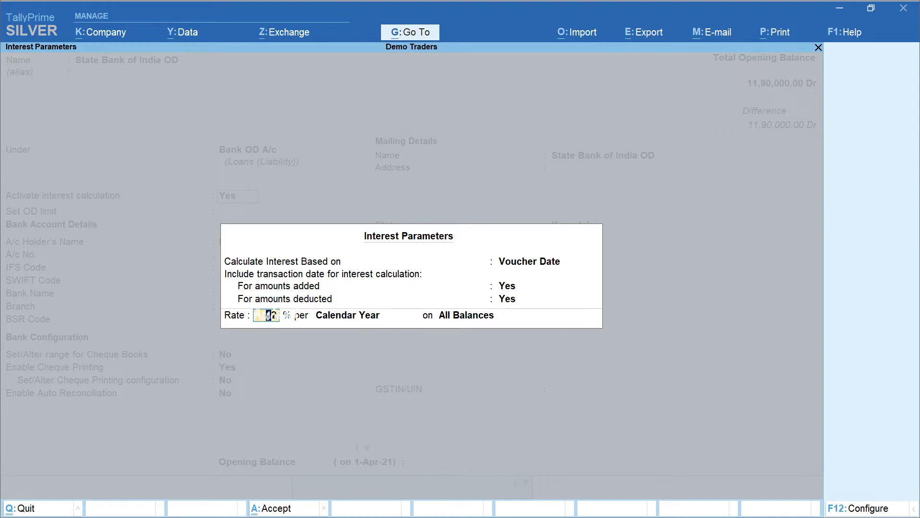
key("Return")
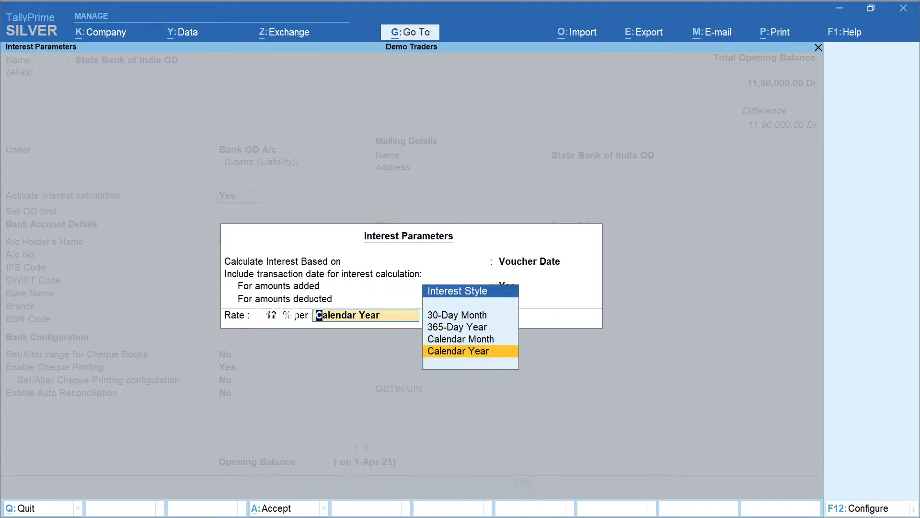
key("Return")
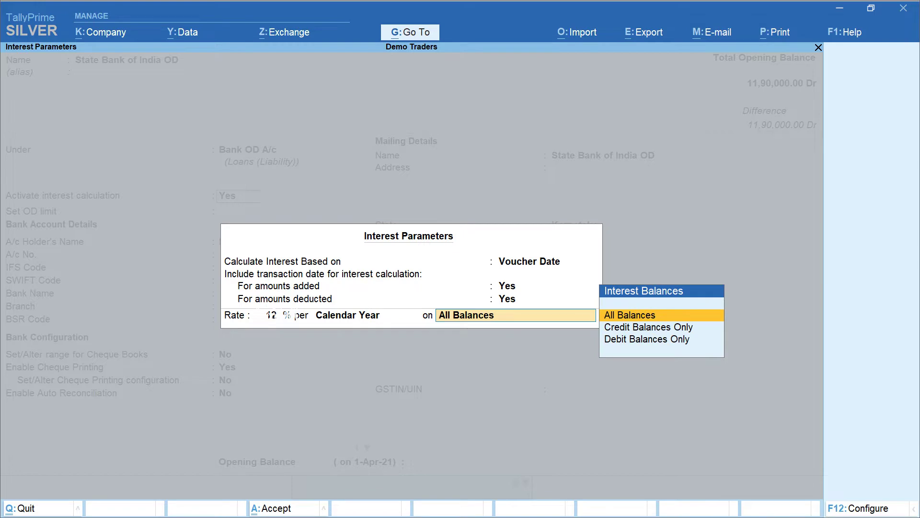
key("Return")
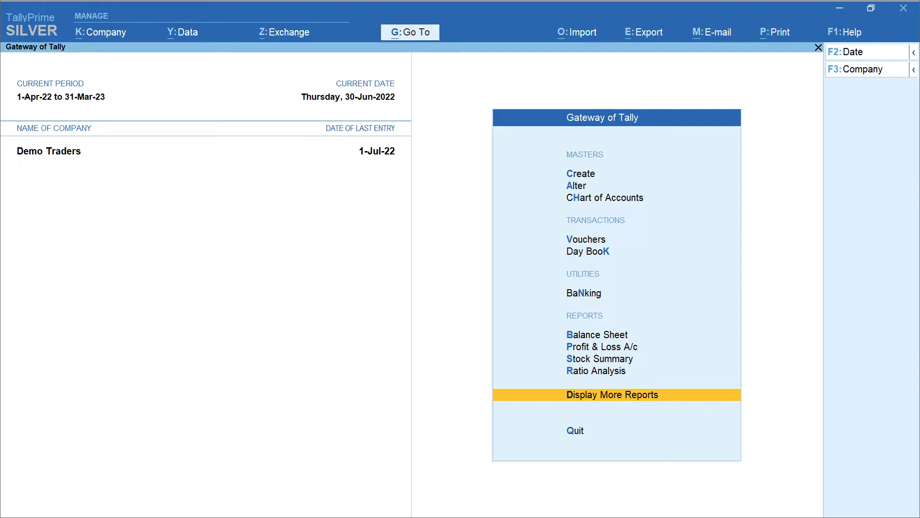
- Display the State Bank of India OD ledger vouchers for 1-4-2022 to 30-6-2022 and switch to the Interest Calculations view
key("Return")
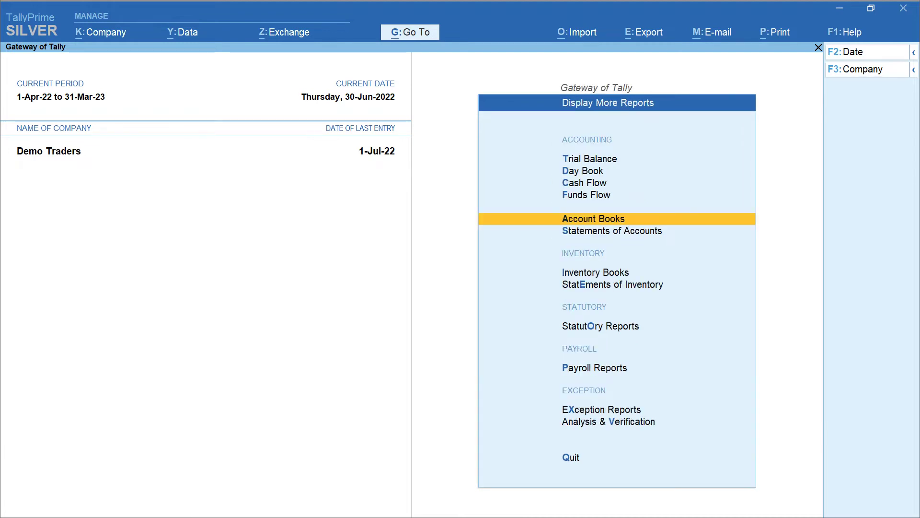
key("Return")
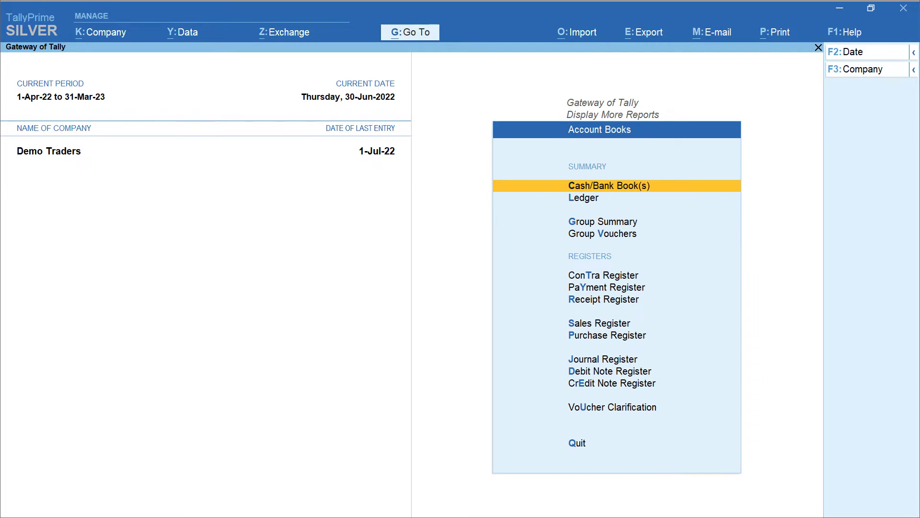
key("Return")
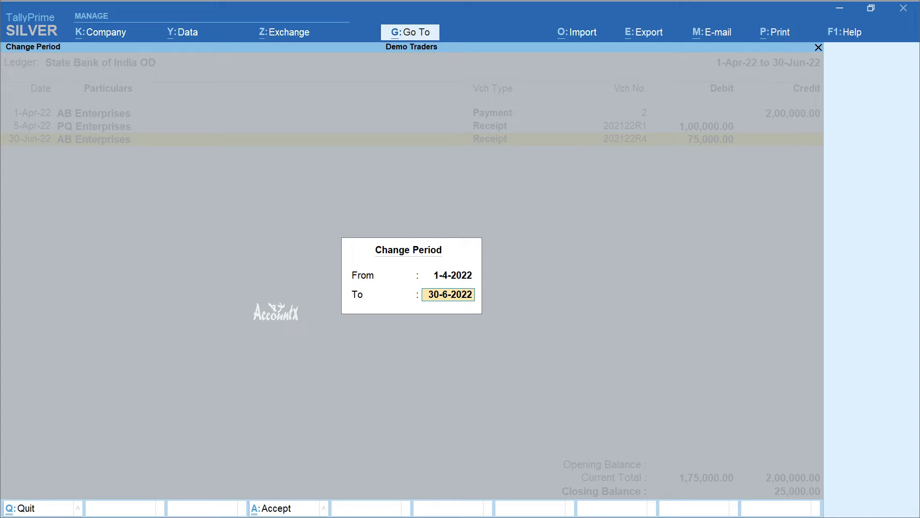
key("Return")
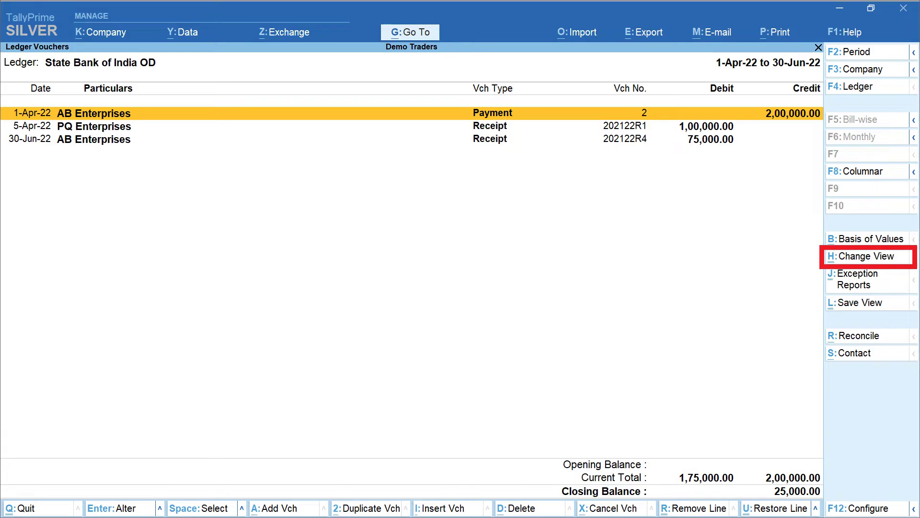
key("ctrl+h")
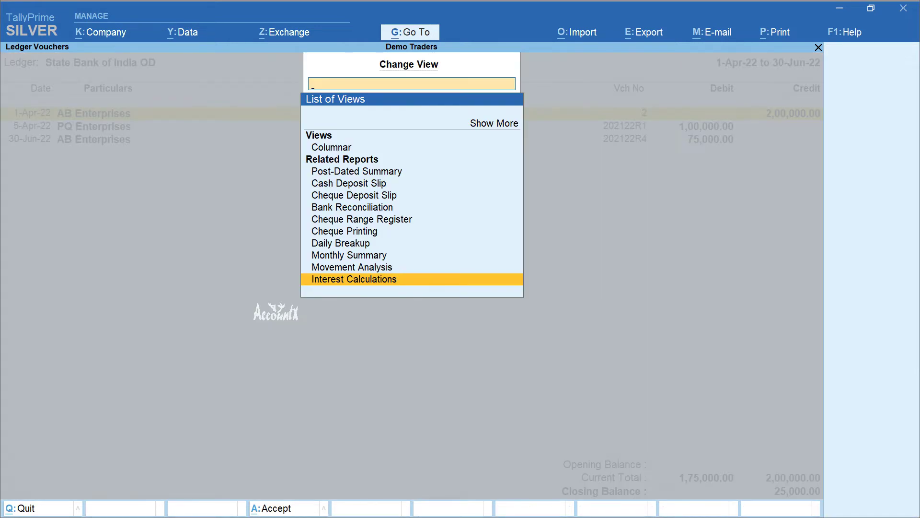
key("Return")
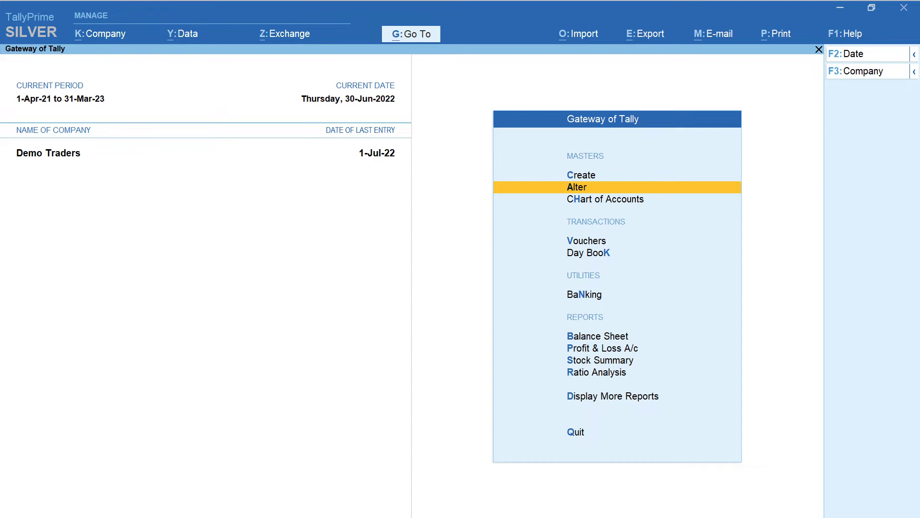
- Configure the Credit Note voucher type's Simple Interest class for interest accounting without compound interest, and save the voucher type
key("Return")
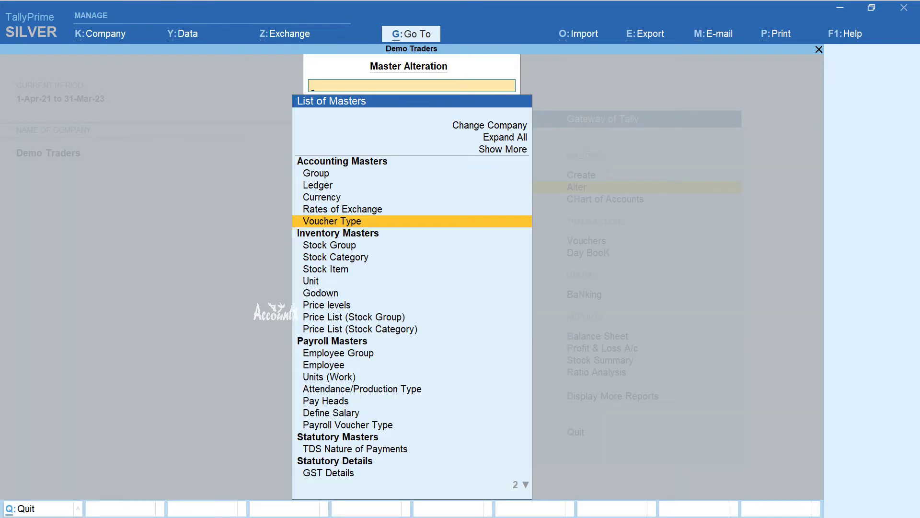
key("Return")
key("Return")
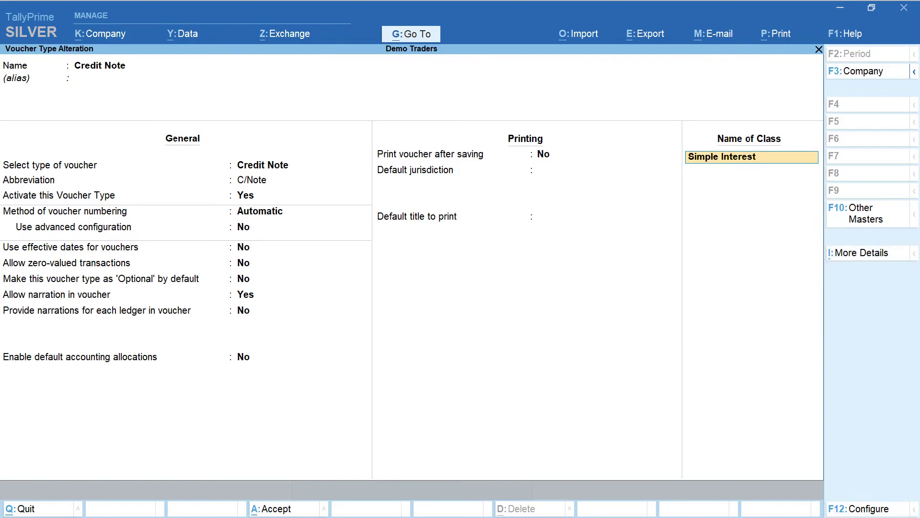
key("Return")
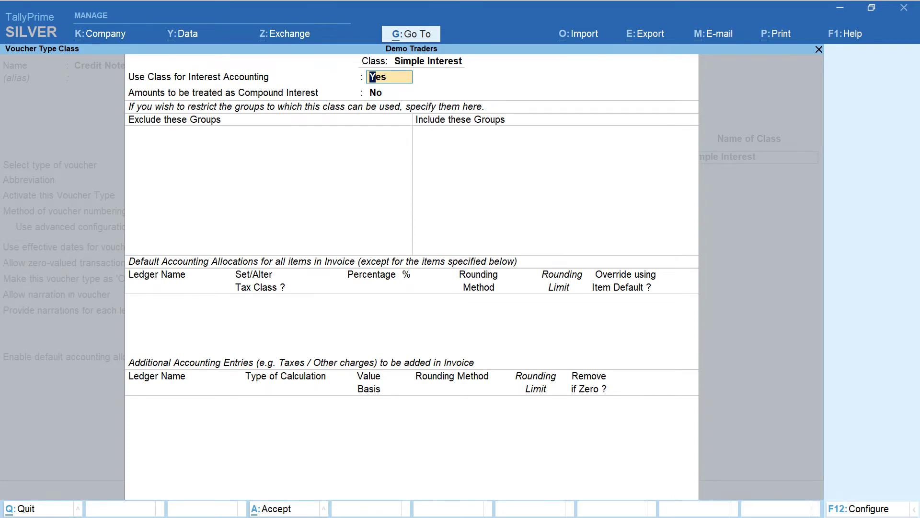
left_click(376, 92)
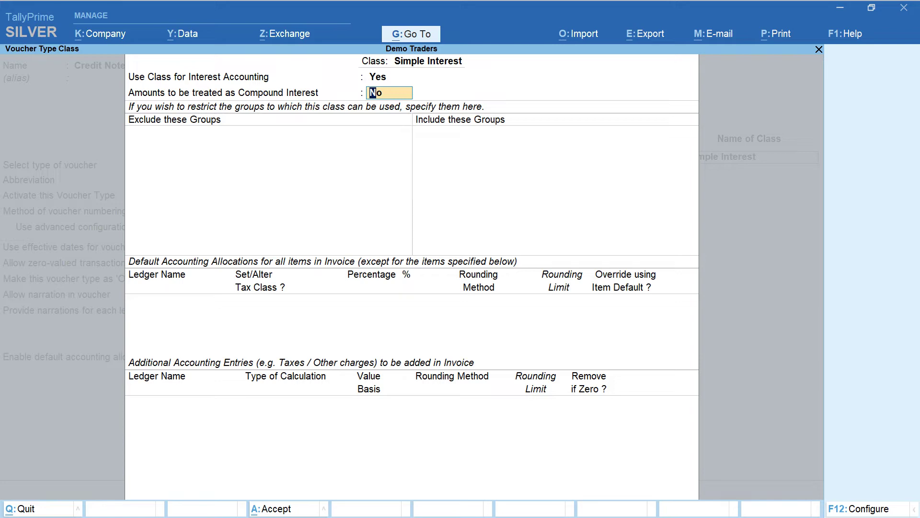
key("ctrl+a")
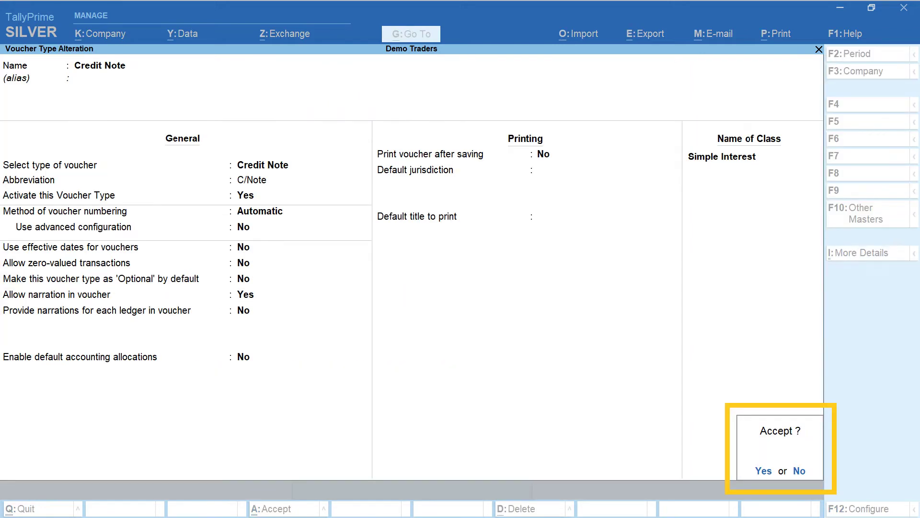
key("Return")
key("Escape")
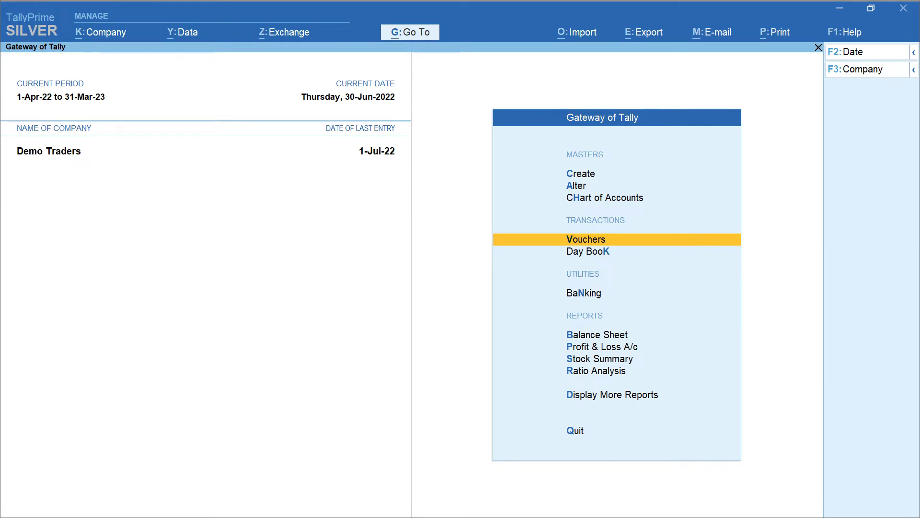
- Start a Credit Note voucher with the Simple Interest class and date it 30/6/22
key("Return")
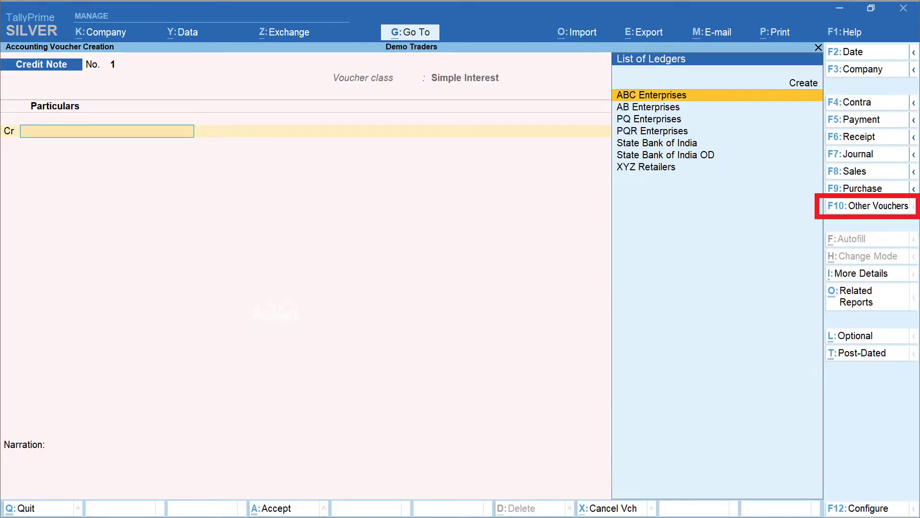
key("F10")
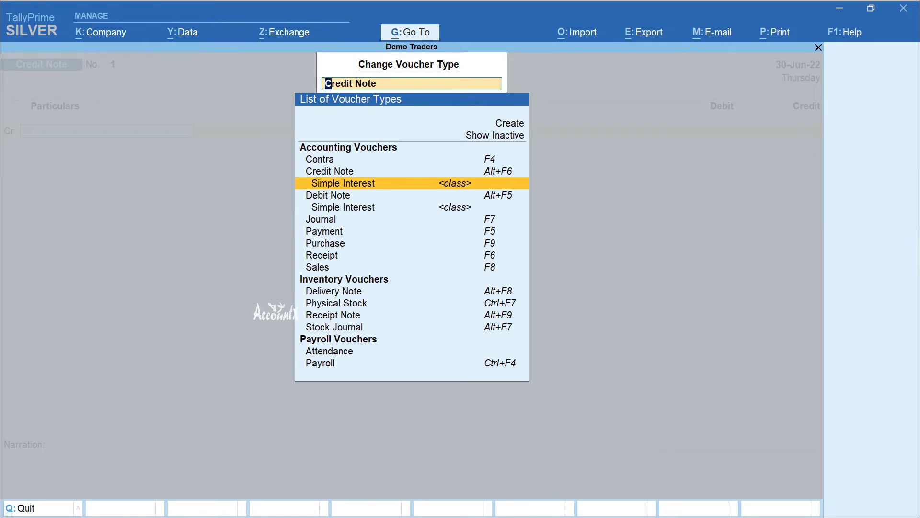
key("Return")
key("F2")
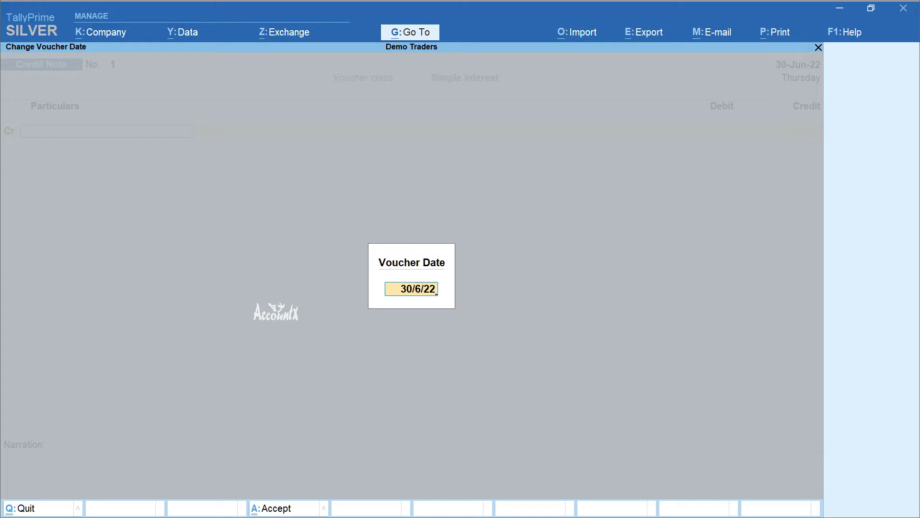
key("Return")
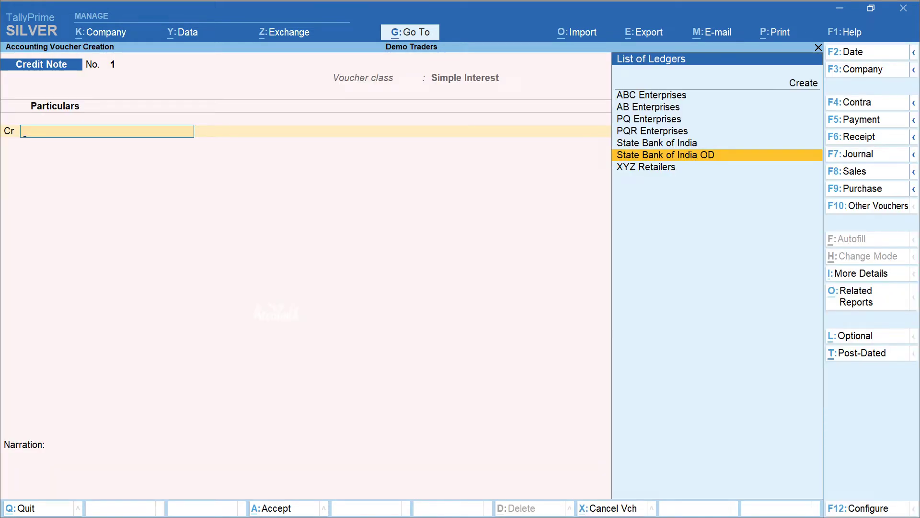
- Credit State Bank of India OD with 3,098.63, accepting its receipt and party details
key("Return")
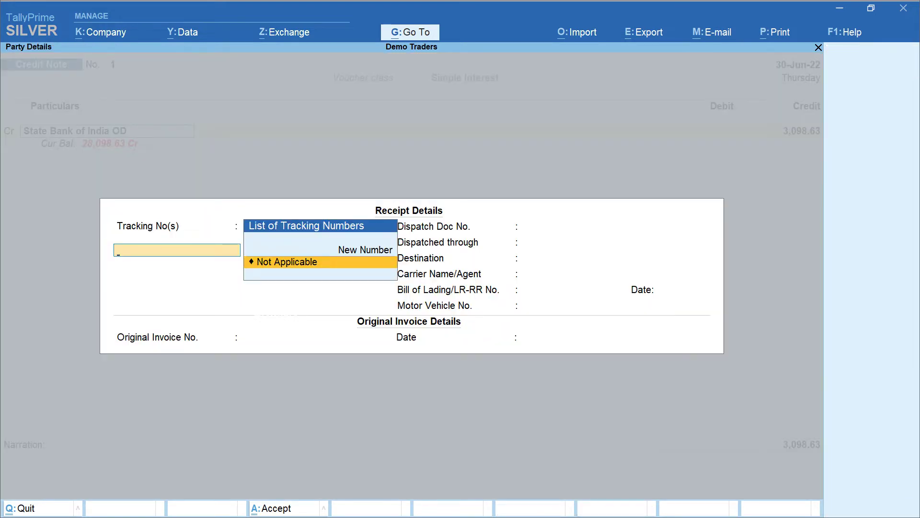
key("ctrl+a")
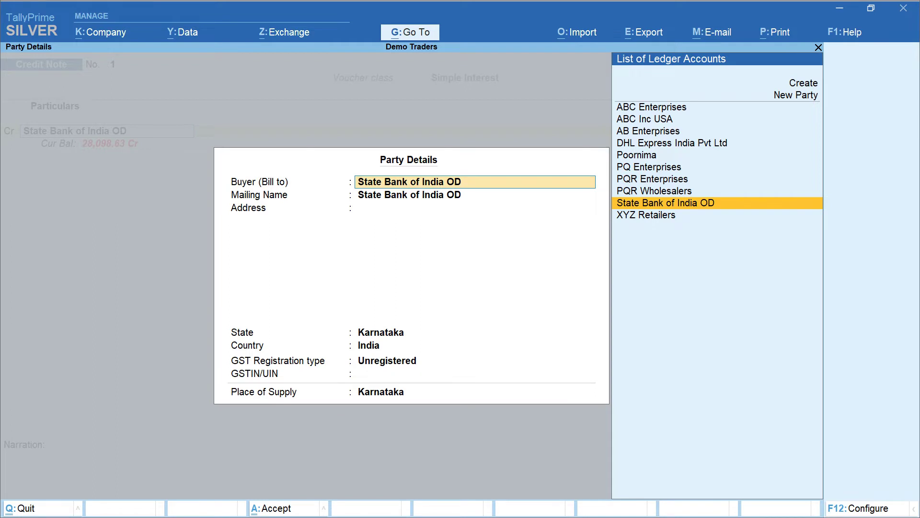
key("ctrl+a")
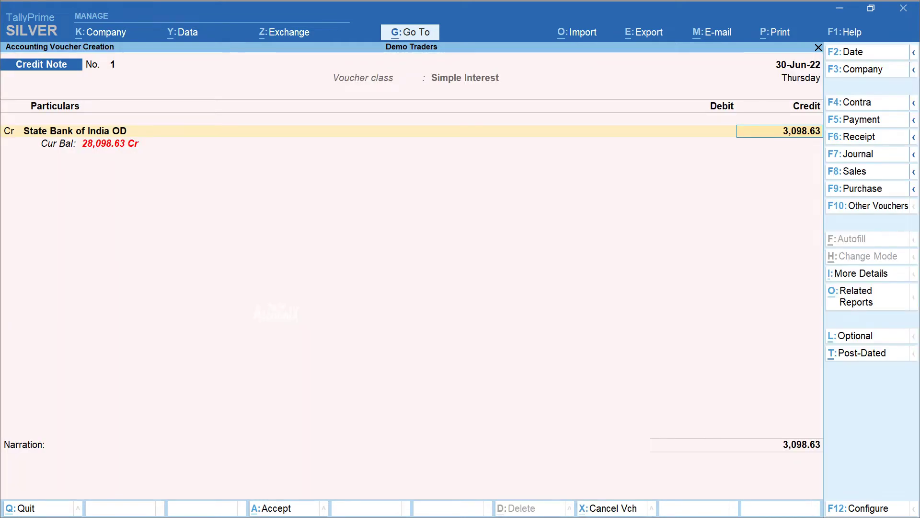
key("Return")
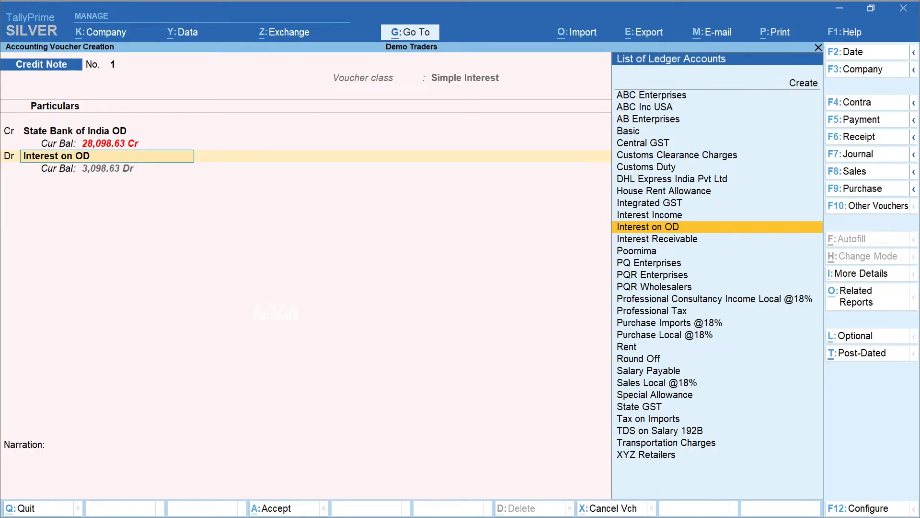
- Debit Interest on OD with 3,098.63 and save the credit note without a narration
key("Return")
key("Return")
key("Return")
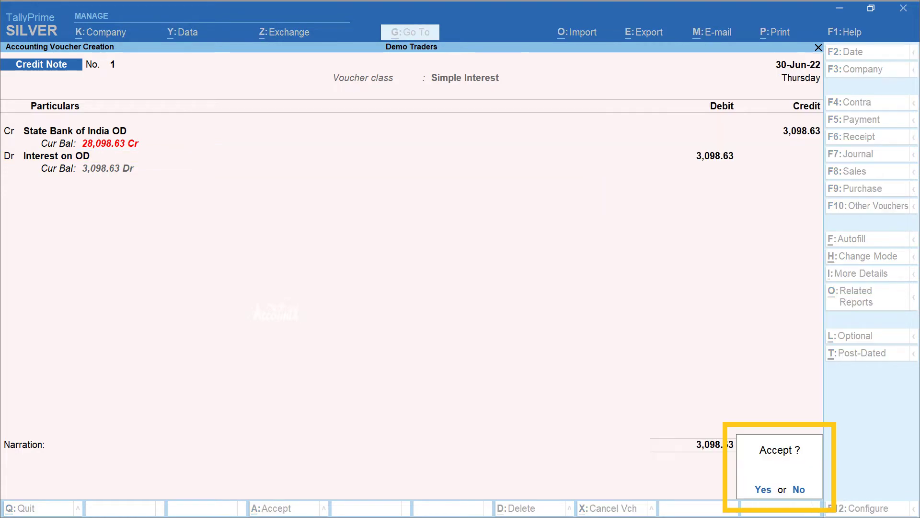
key("Return")
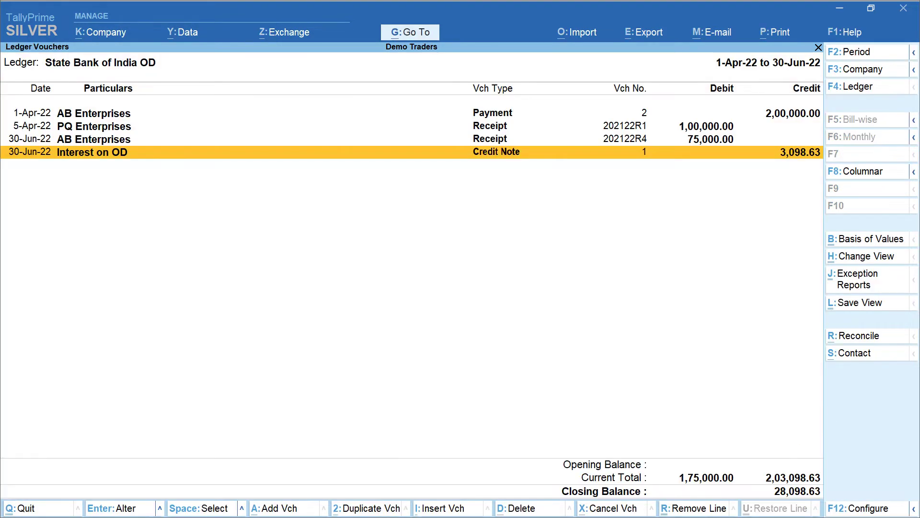
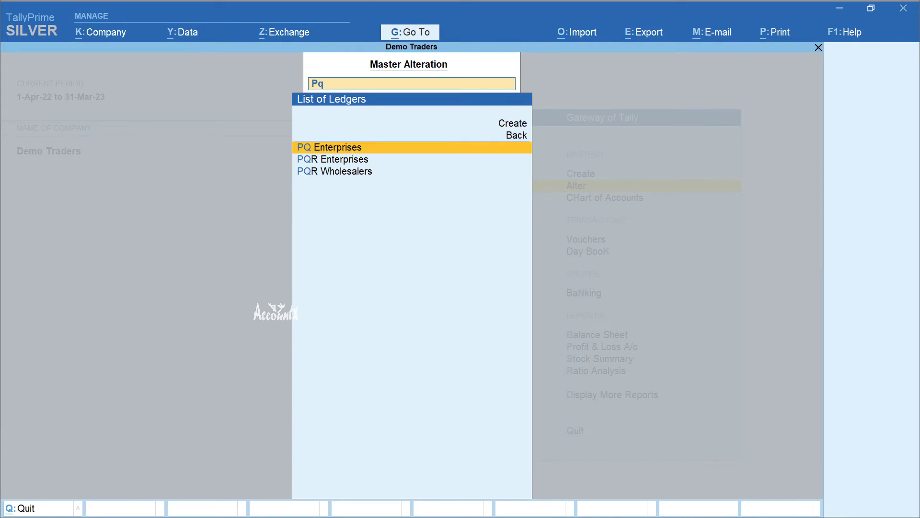
- Open the PQ Enterprises ledger for alteration and keep interest calculation activated, with bill-by-bill balances and no pricing level
key("Return")
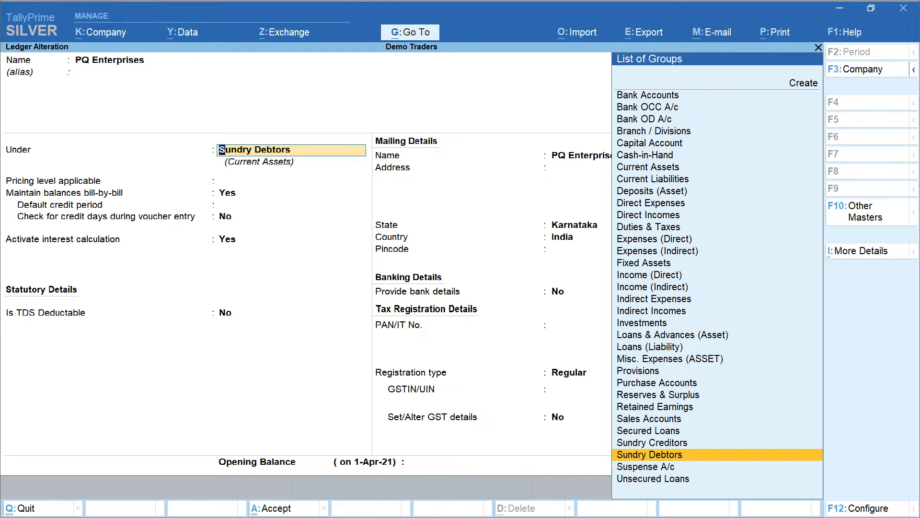
key("Return")
key("Return")
key("Return")
key("Return")
key("Return")
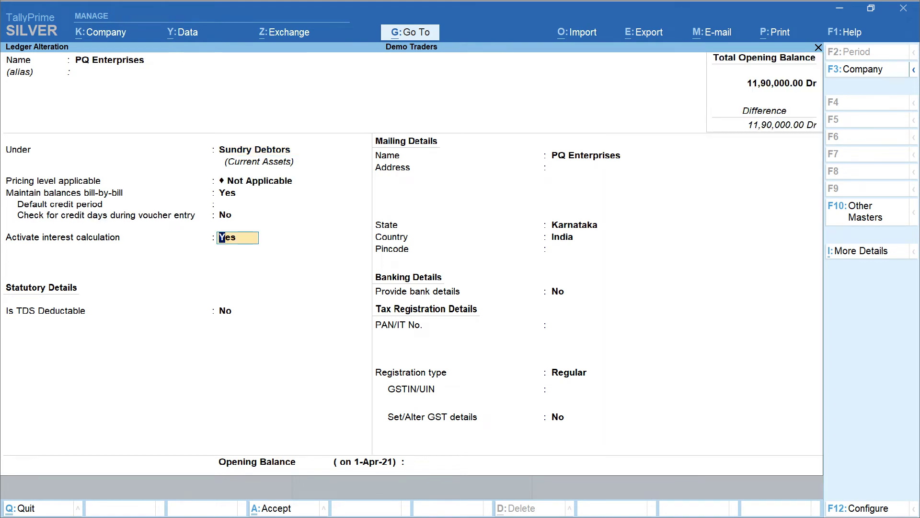
key("Return")
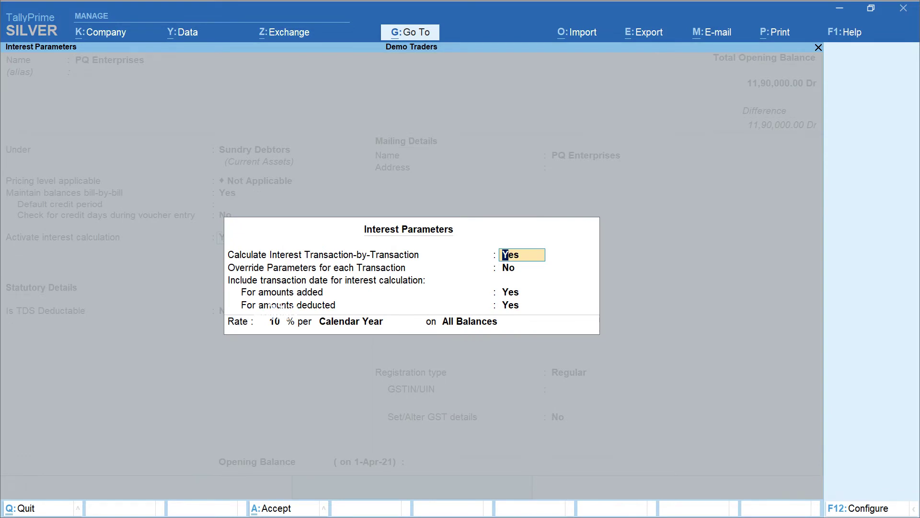
- Set transaction-by-transaction interest without overrides, including dates for added and deducted amounts, at 10% per Calendar Year on All Balances
key("Return")
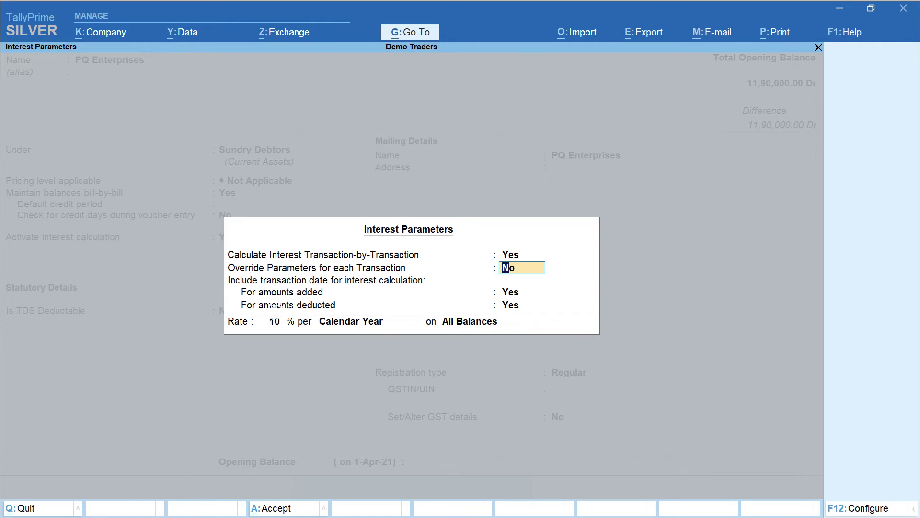
key("Return")
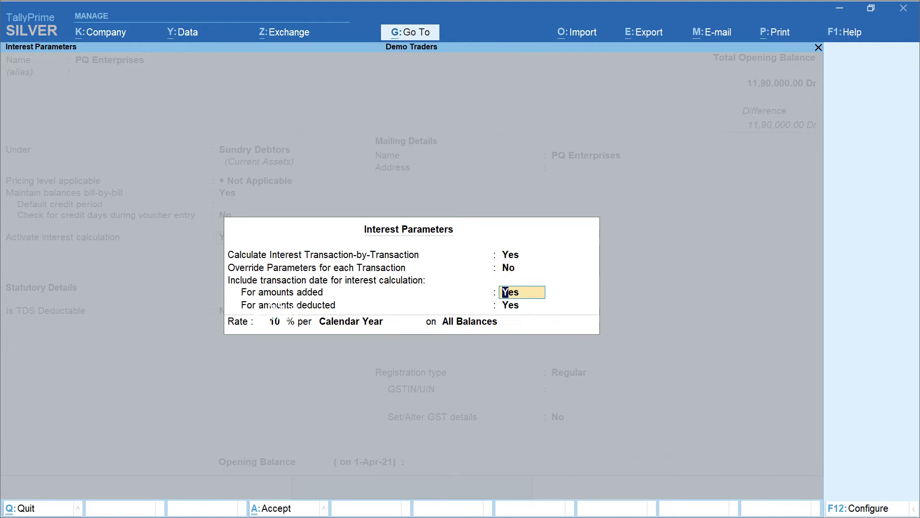
key("Return")
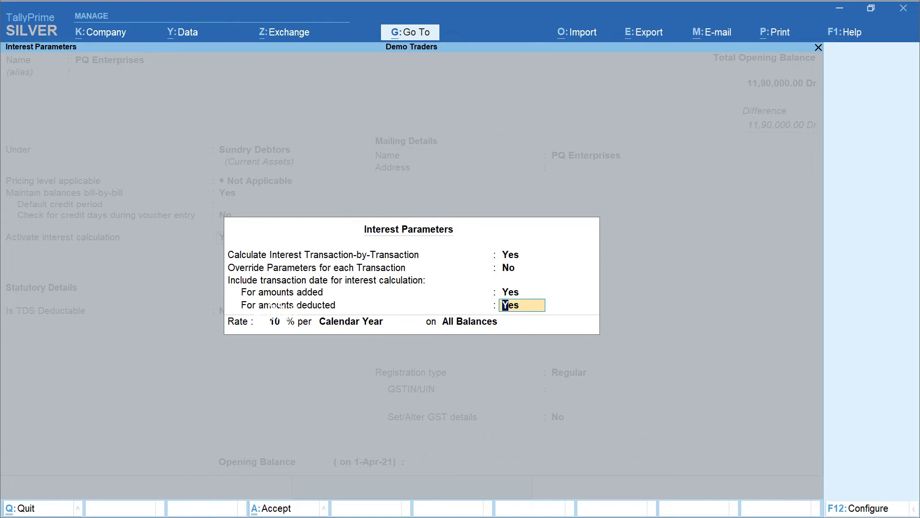
key("Return")
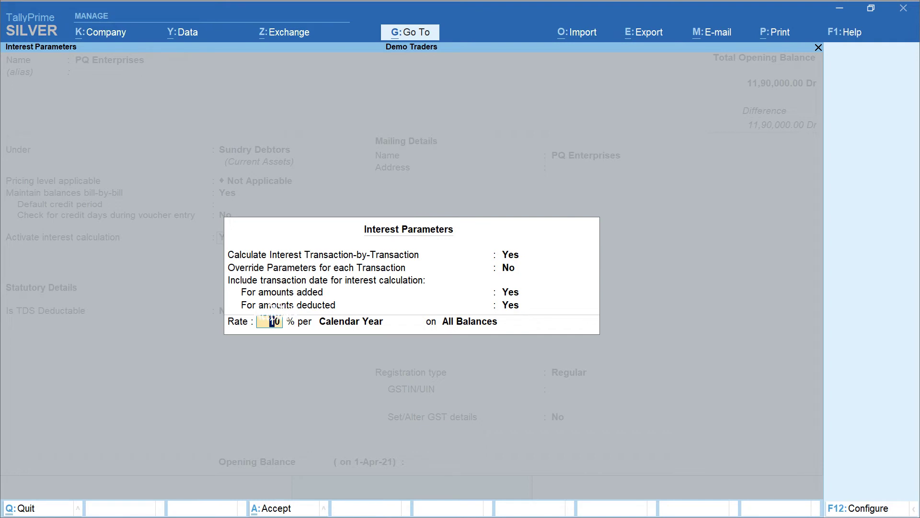
key("Return")
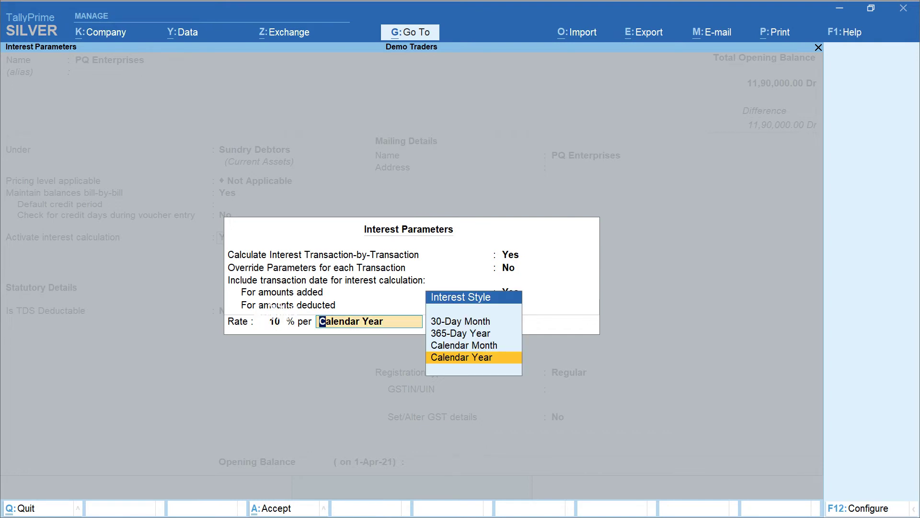
key("Return")
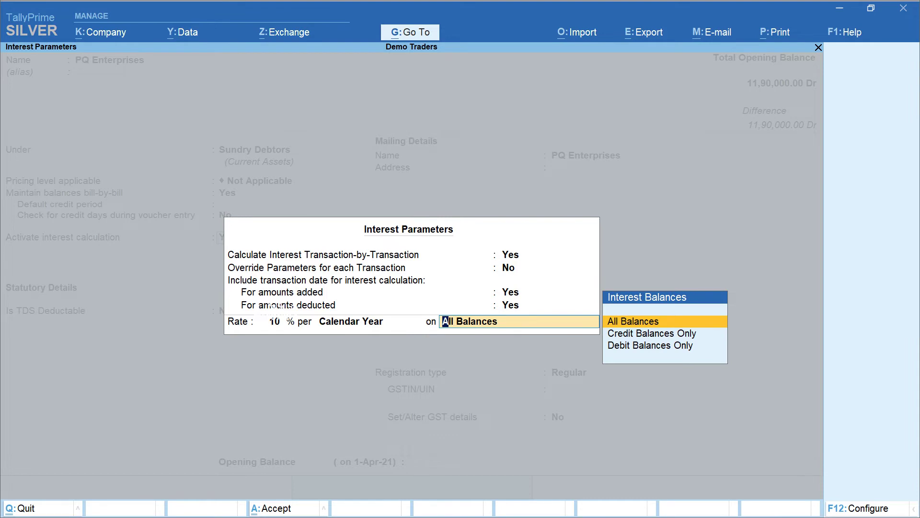
- Enable advanced interest parameters, apply interest Past Due Date by 7 days from Date of Applicability without rounding, and save the ledger
key("F12")
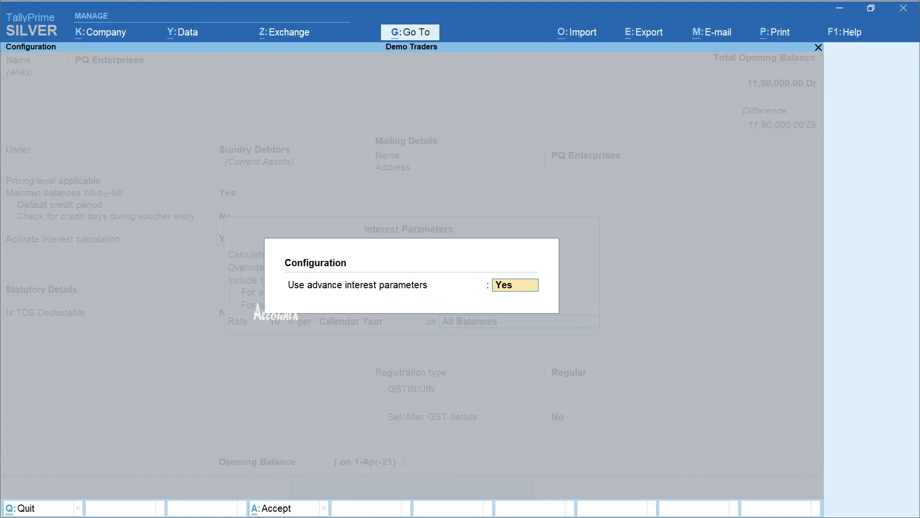
key("Return")
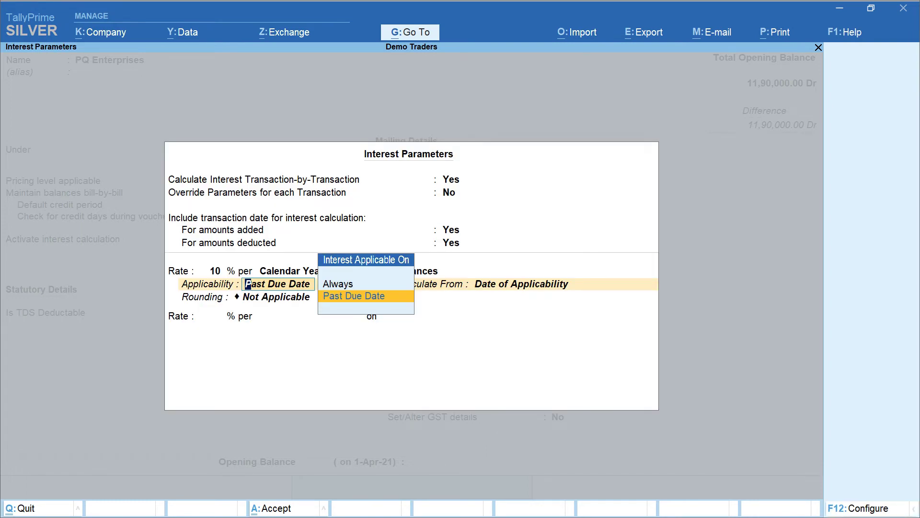
key("Return")
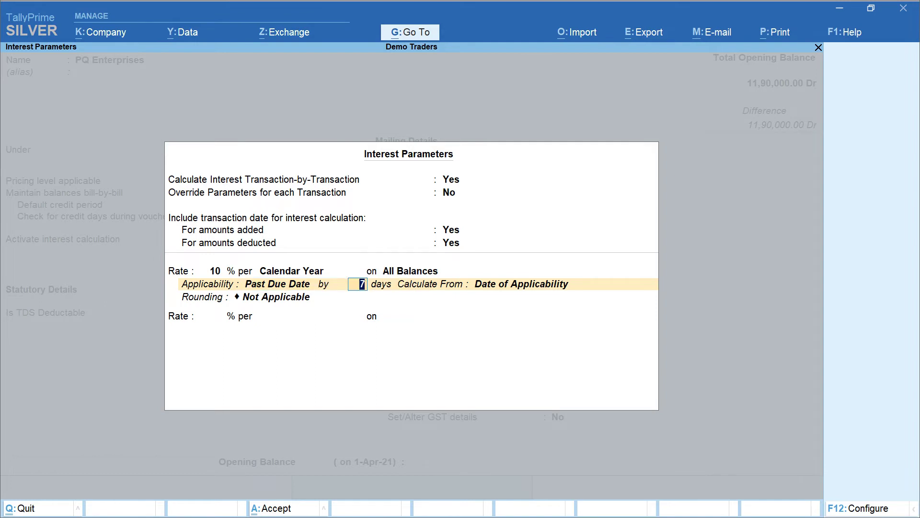
key("Return")
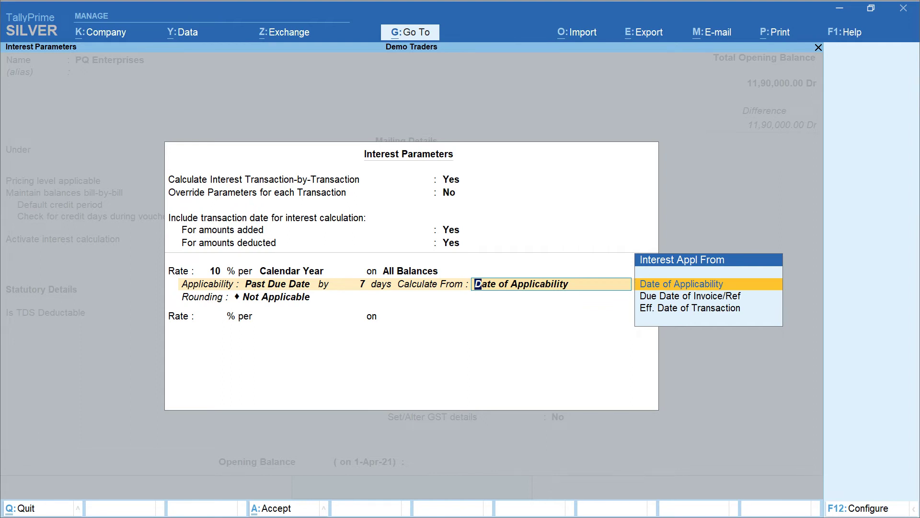
key("Return")
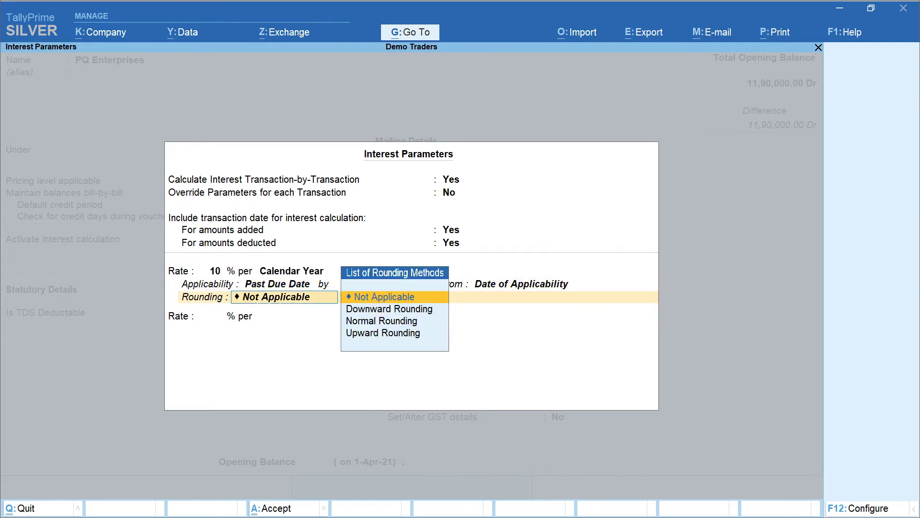
key("Return")
key("Return")
key("Return")
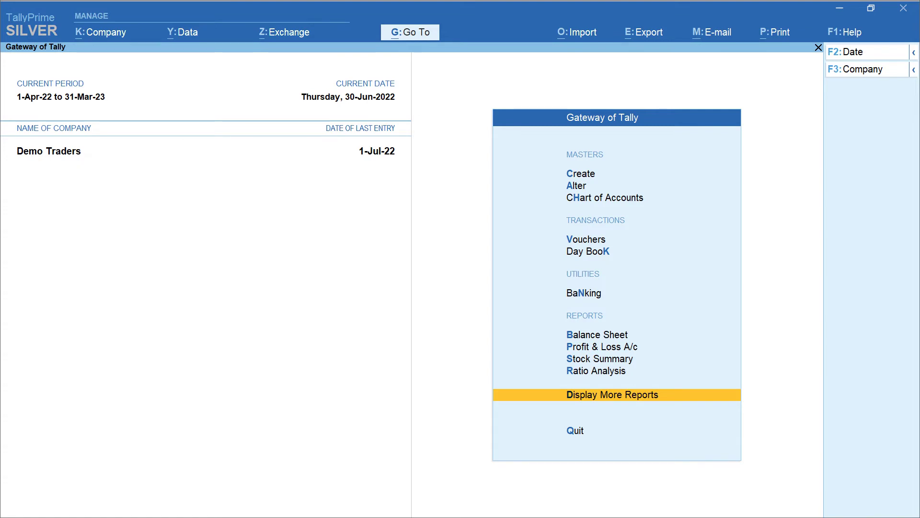
- Display the PQ Enterprises ledger vouchers for the period 1-4-2022 to 30/6/22
key("Return")
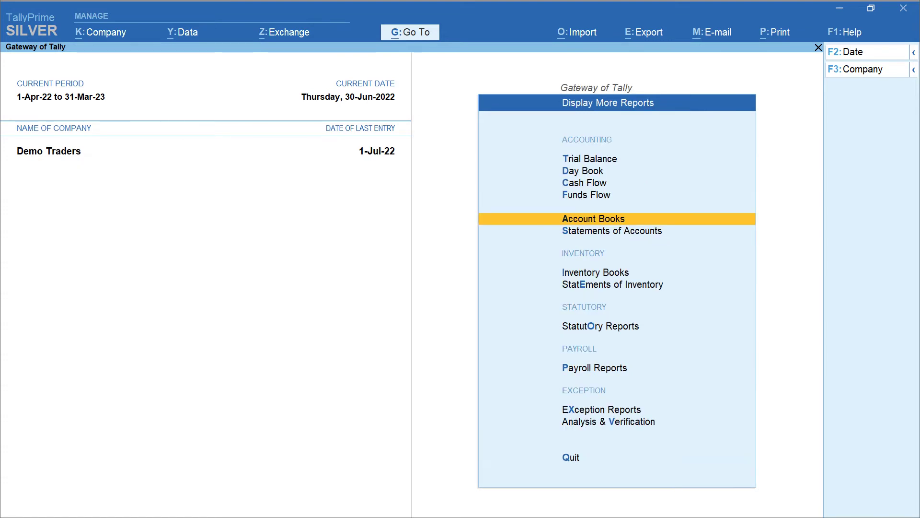
key("Return")
key("Return")
type("Pqe")
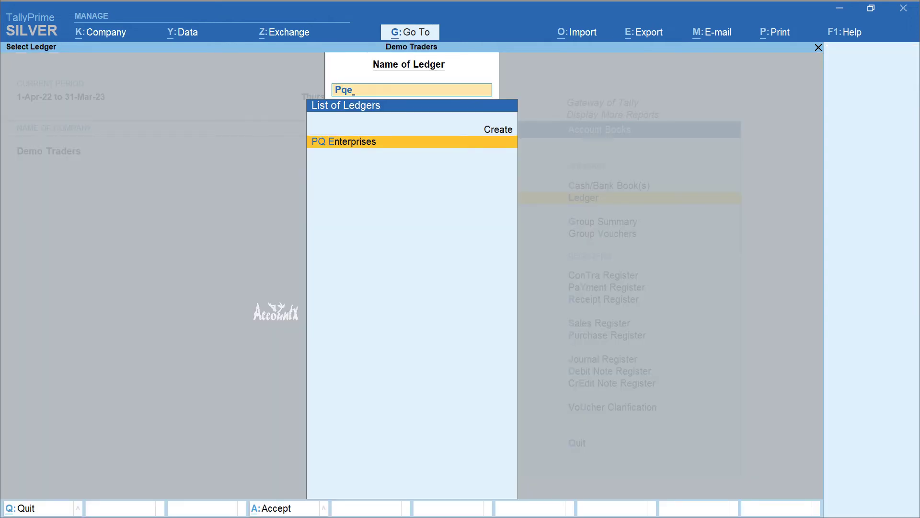
key("Return")
key("alt+F2")
key("Return")
type("30/6/22")
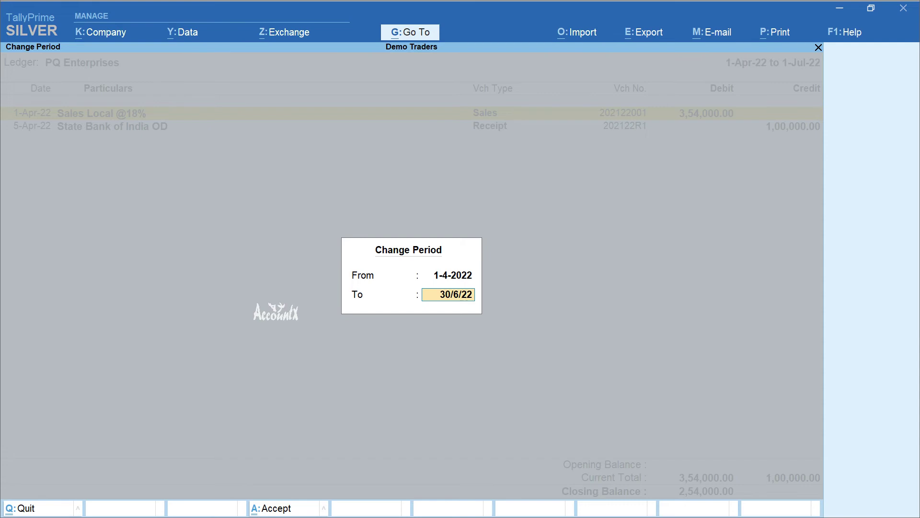
key("Return")
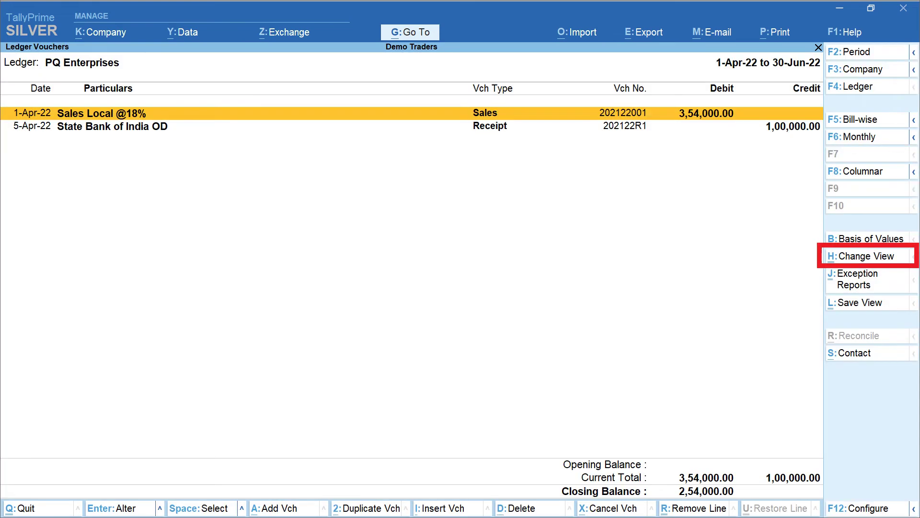
- Switch the PQ Enterprises ledger to the Interest Calculations view and expand the details of the pending sales bill
key("alt+h")
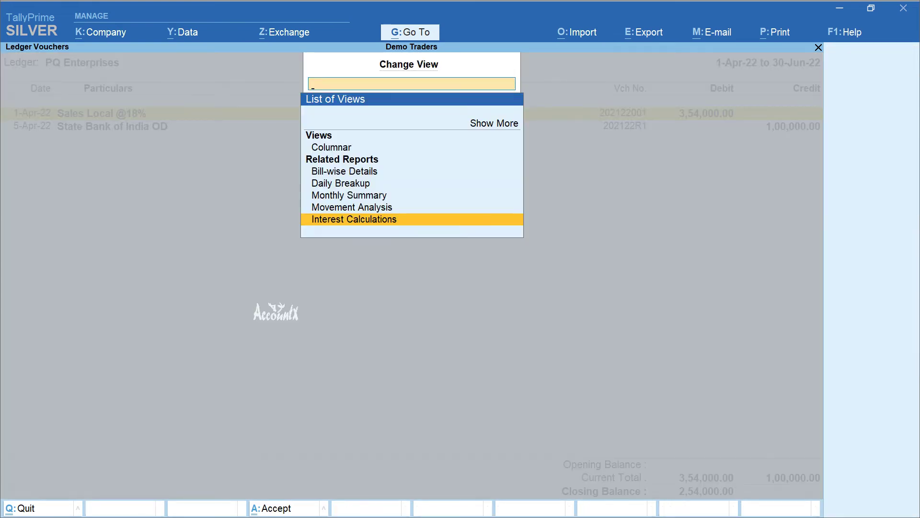
key("Return")
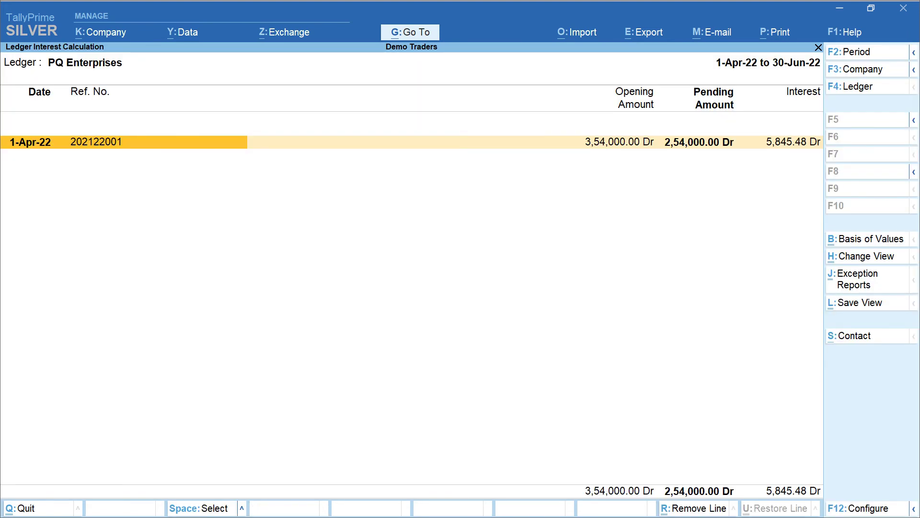
key("shift+Return")
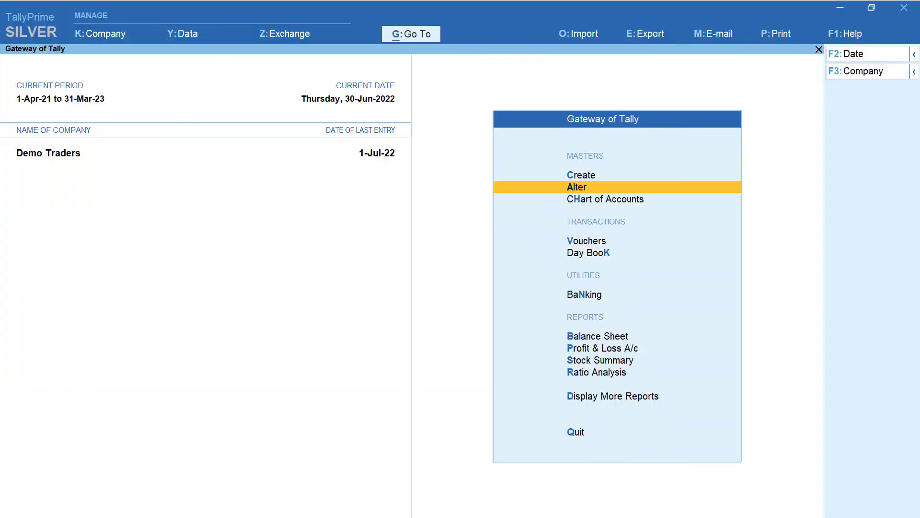
- Configure the Debit Note voucher type's Simple Interest class for interest accounting without compound interest, and save the voucher type
key("Return")
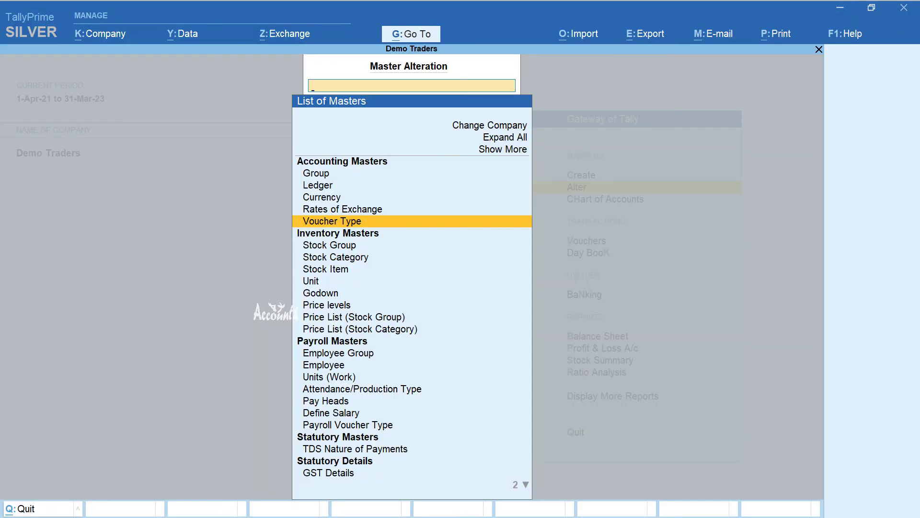
key("Return")
key("Return")
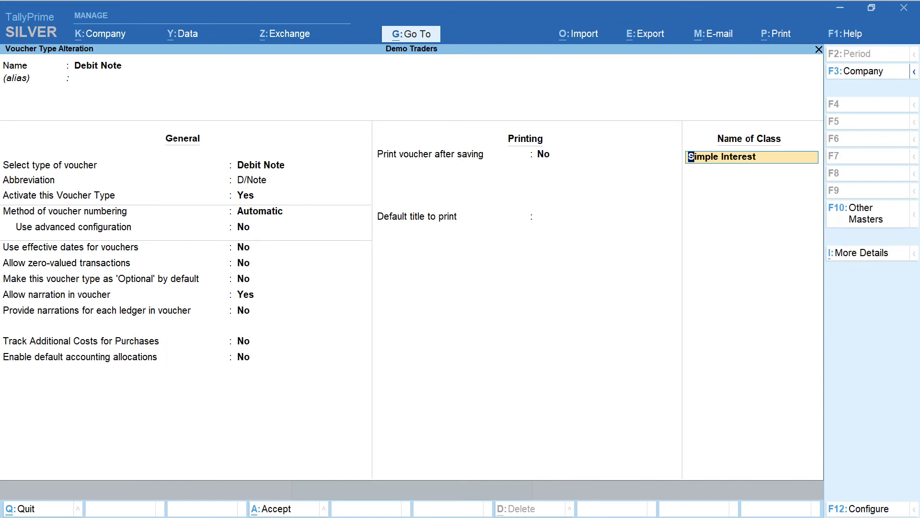
key("Return")
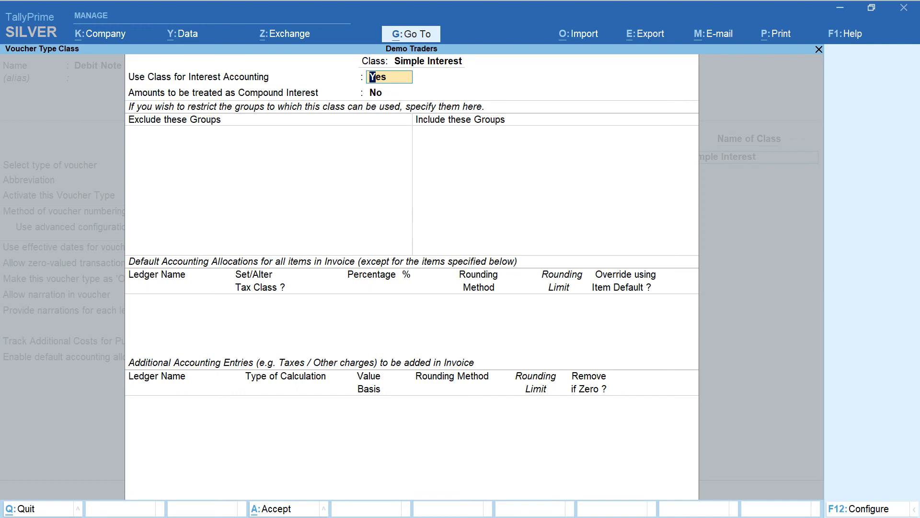
key("Return")
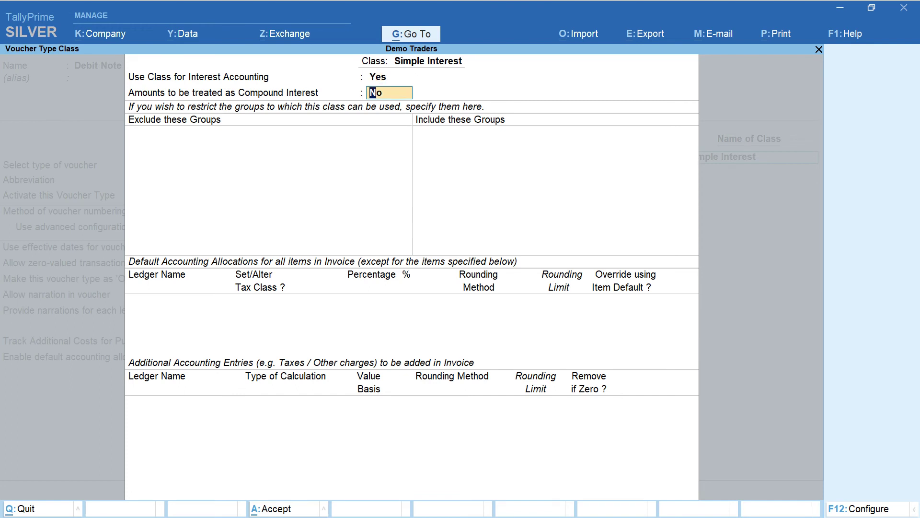
key("Return")
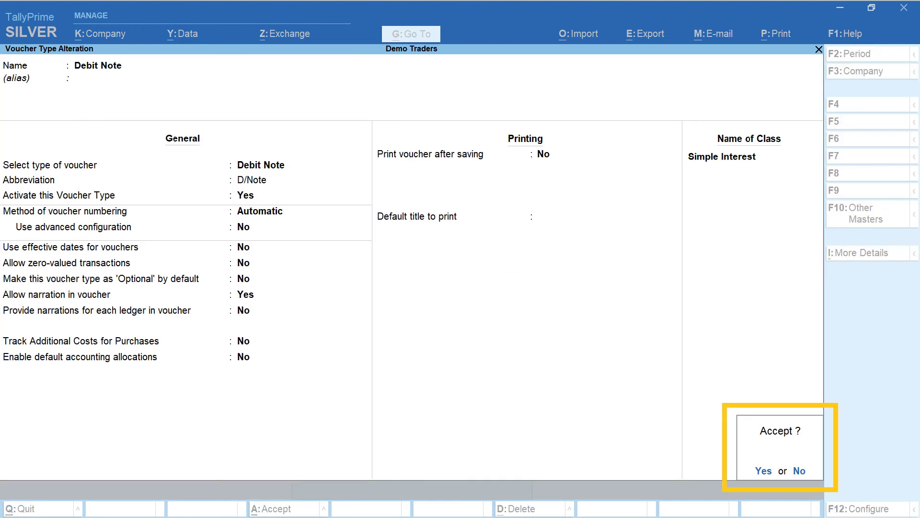
key("Return")
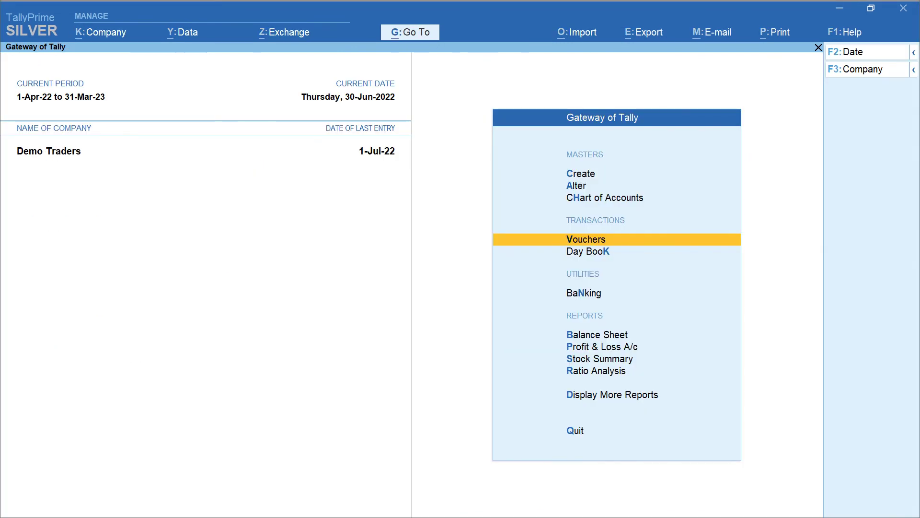
- Start a Debit Note voucher with the Simple Interest class and date it 30/6/22
key("Return")
key("F10")
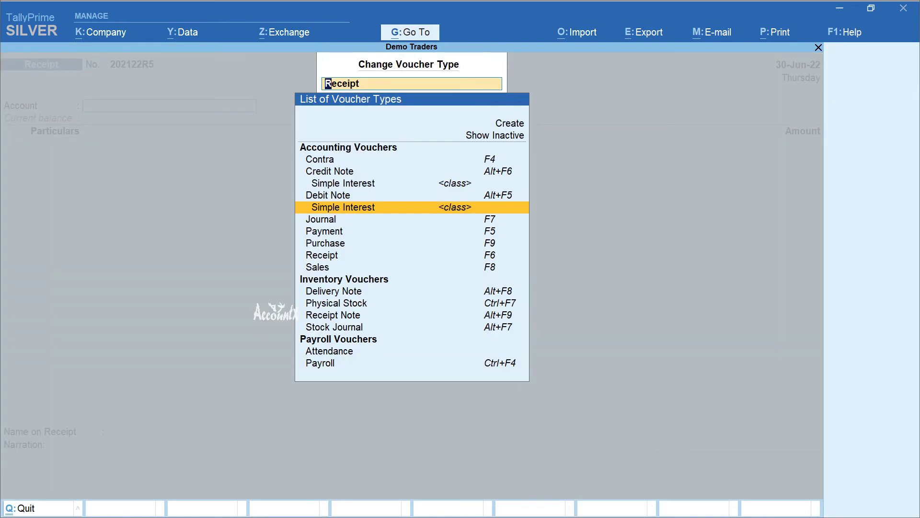
key("Return")
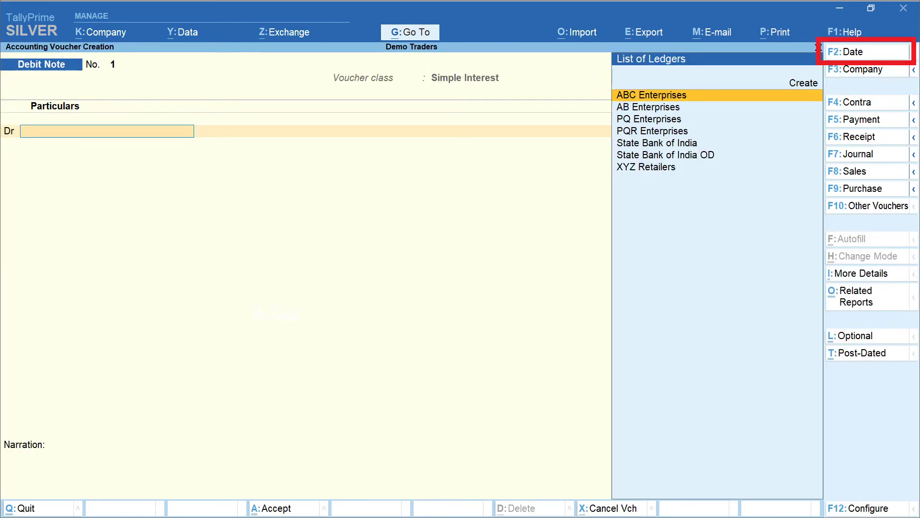
key("F2")
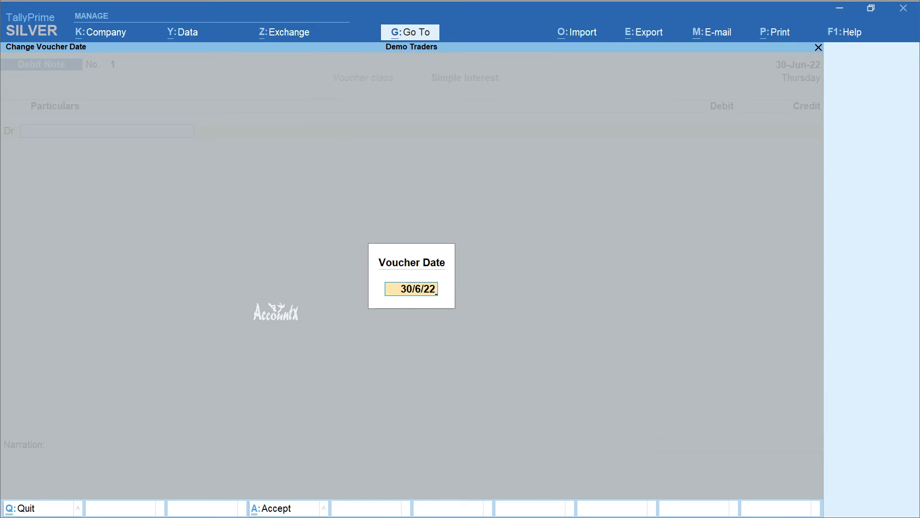
key("Return")
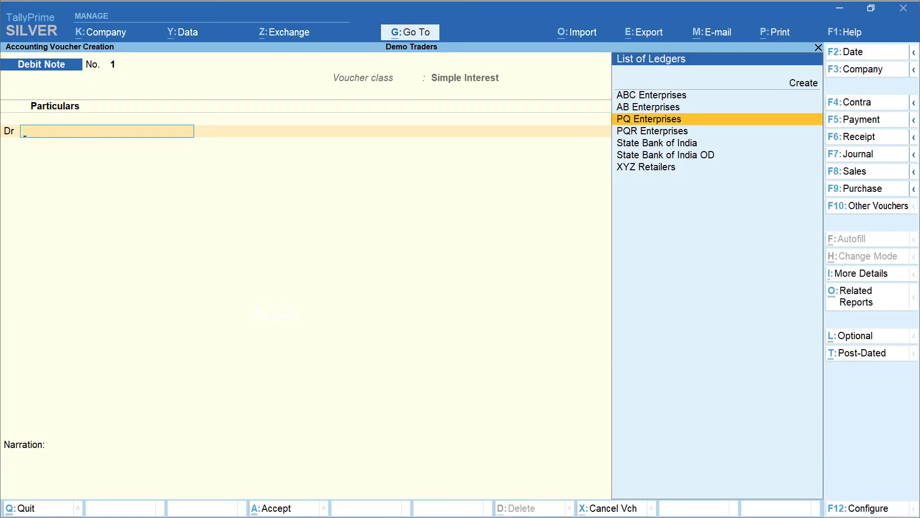
- Debit PQ Enterprises with the interest on its pending sales bill, with tracking number Not Applicable and the default party details
key("Return")
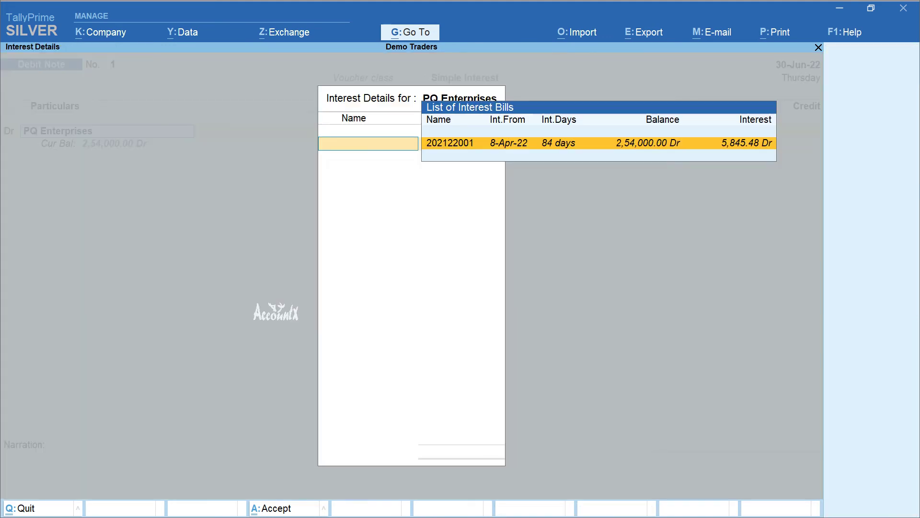
key("Return")
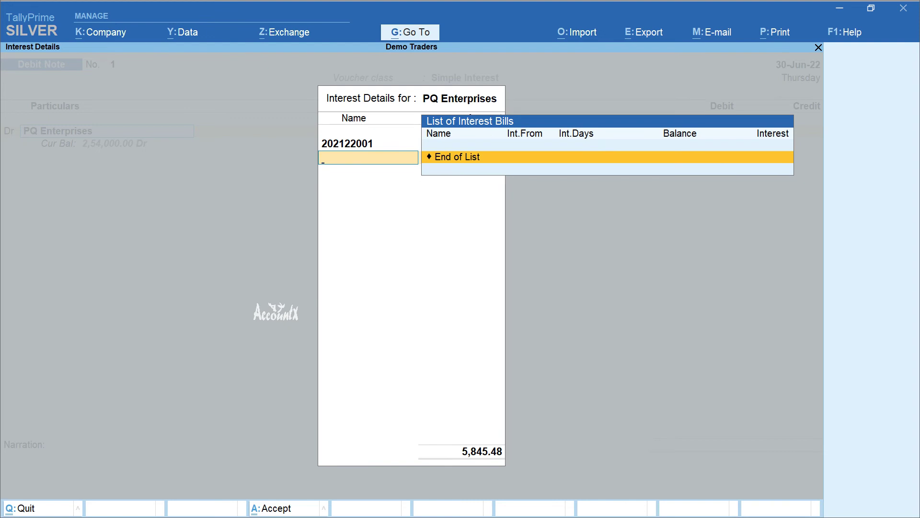
key("Return")
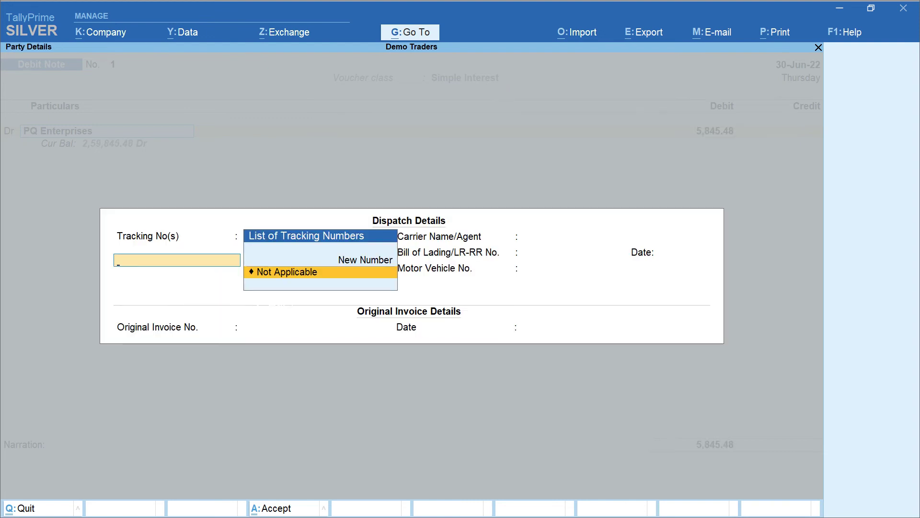
key("Return")
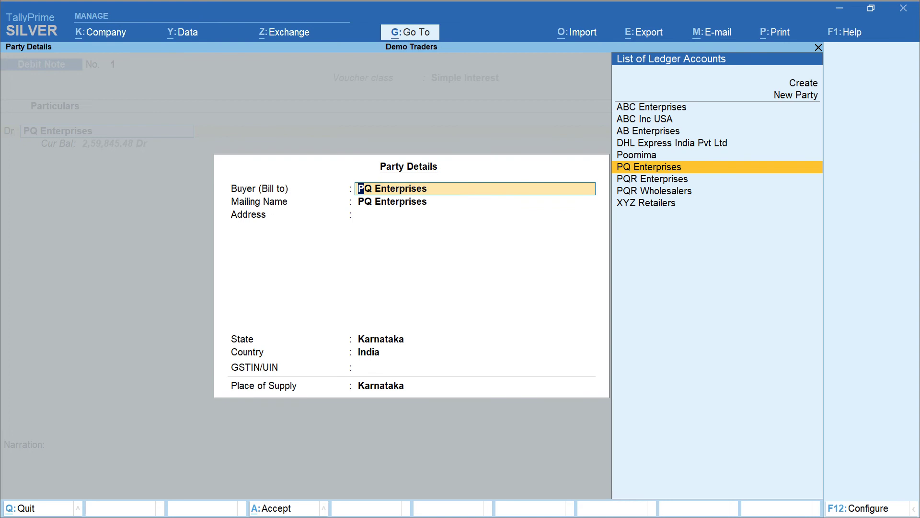
key("Return")
key("Return")
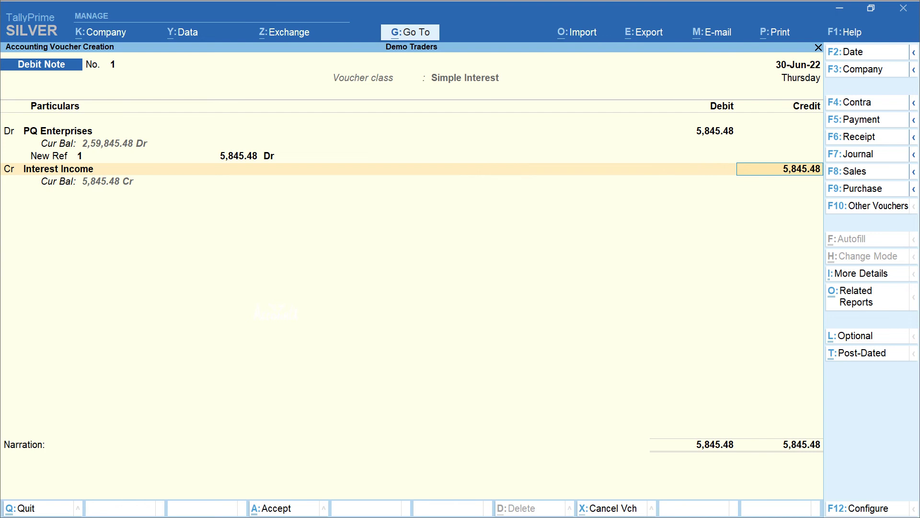
- Credit the interest of 5,845.48 to Interest Income and save the debit note without a narration
key("Return")
key("Return")
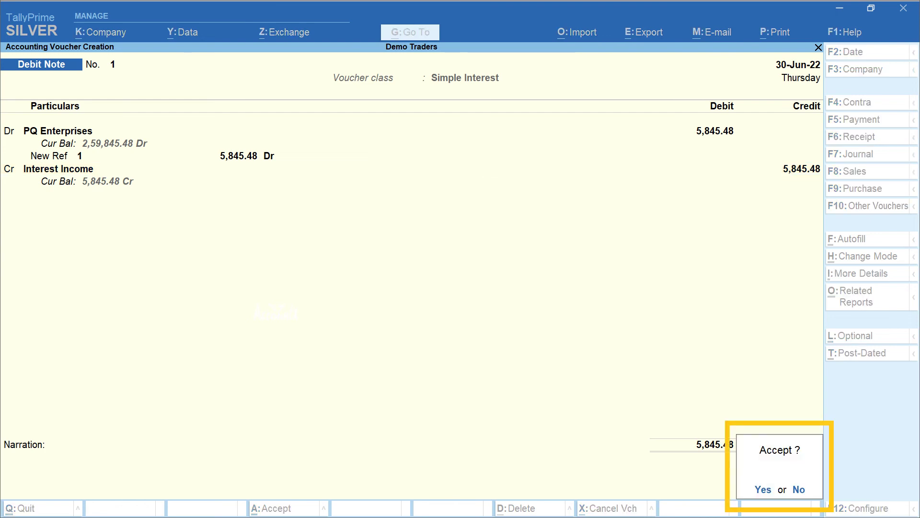
key("Return")
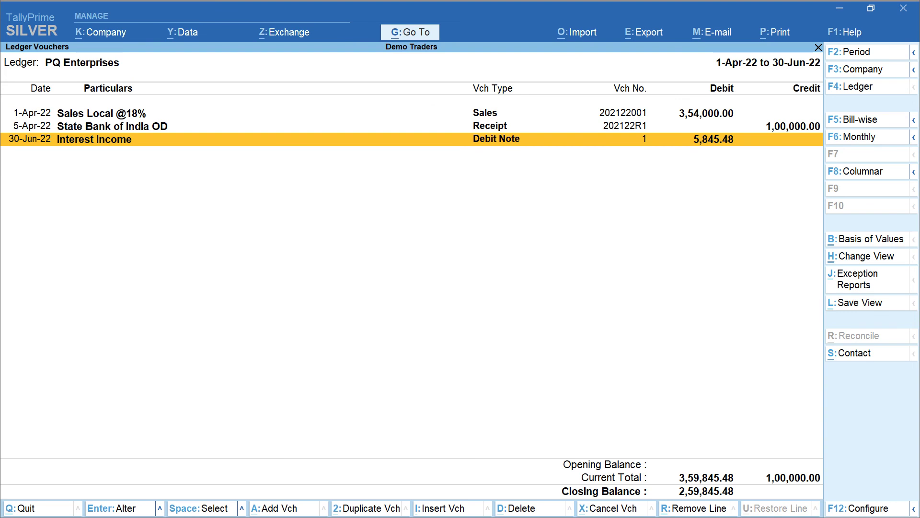